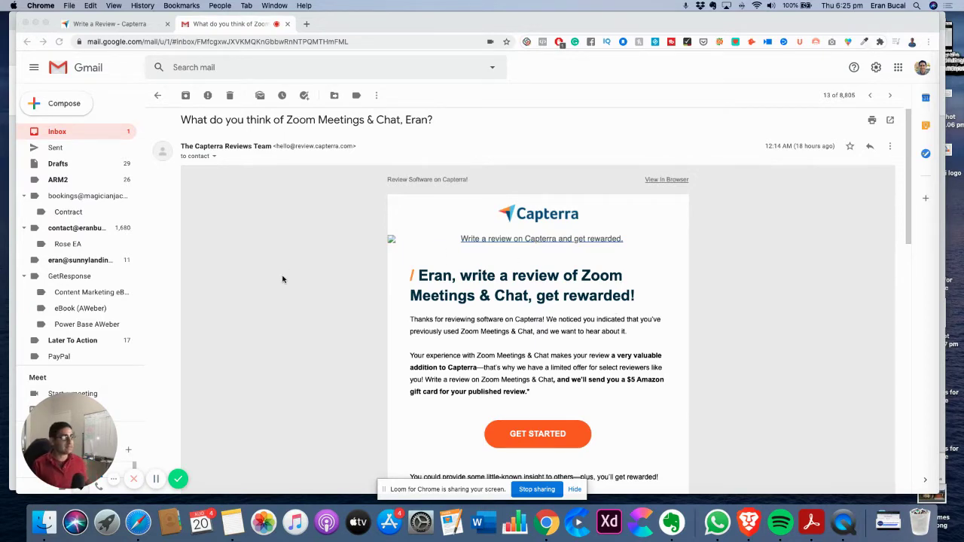
# Scroll the Capterra invitation email in Gmail to reach the Zoom Meetings & Chat review link.
pyautogui.scroll(-1, 660, 272)
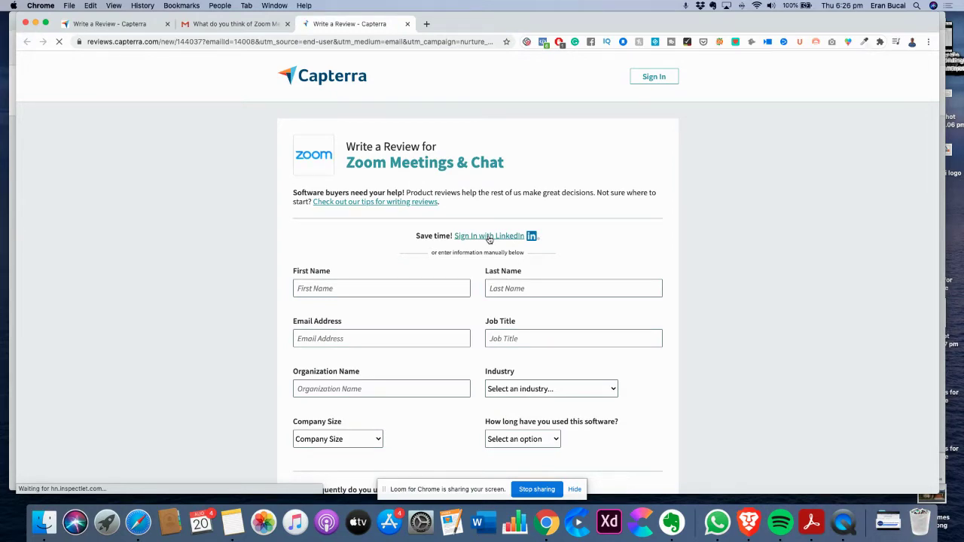
# Sign in to the Capterra review with a LinkedIn account through the sign-in popup window.
pyautogui.click(489, 238)
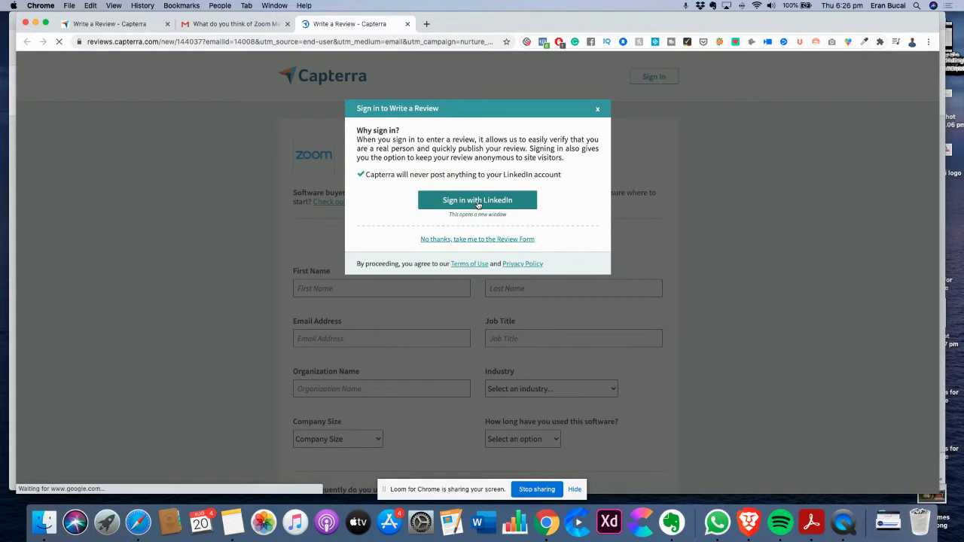
pyautogui.click(478, 202)
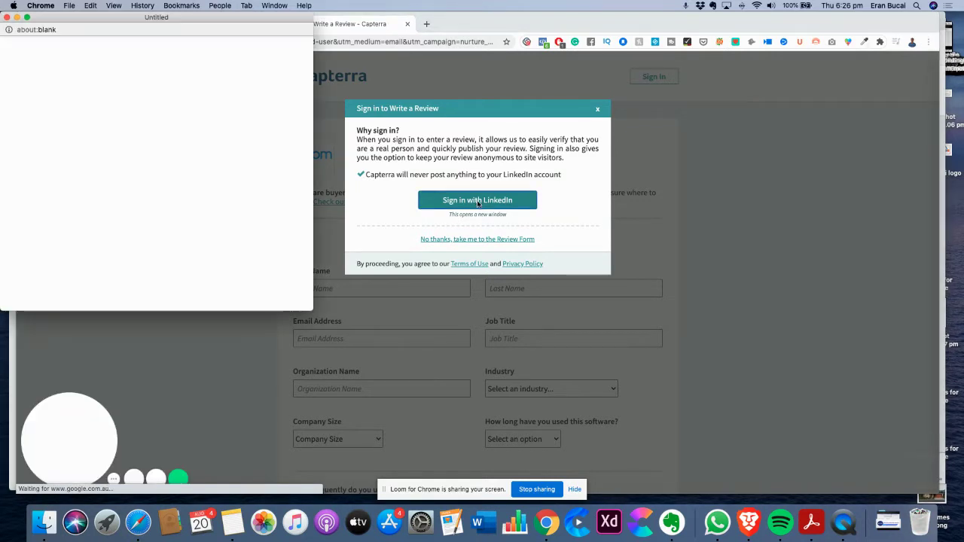
pyautogui.moveTo(238, 22); pyautogui.dragTo(495, 100)
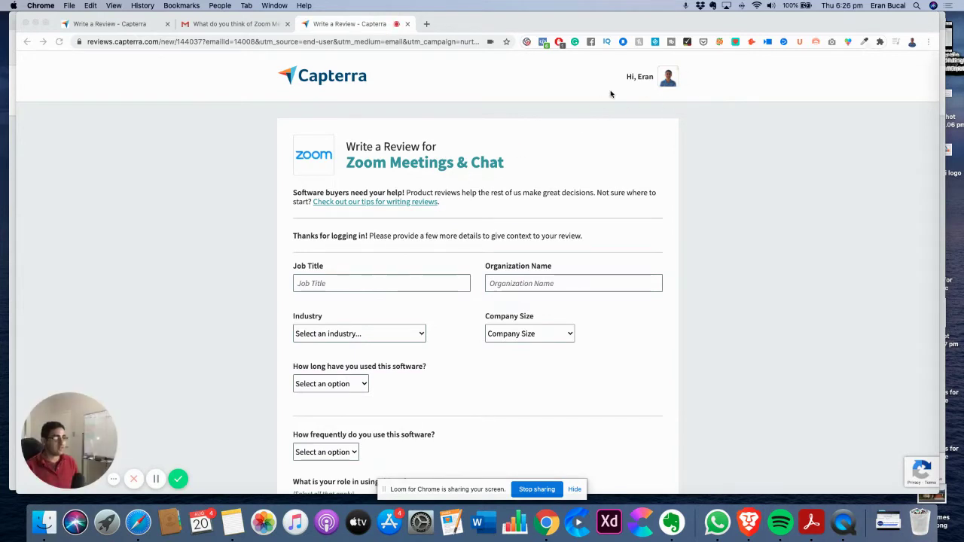
# Enter job title 'Entrepreneur' and pick the suggested organization name starting with 'E'.
pyautogui.click(330, 285)
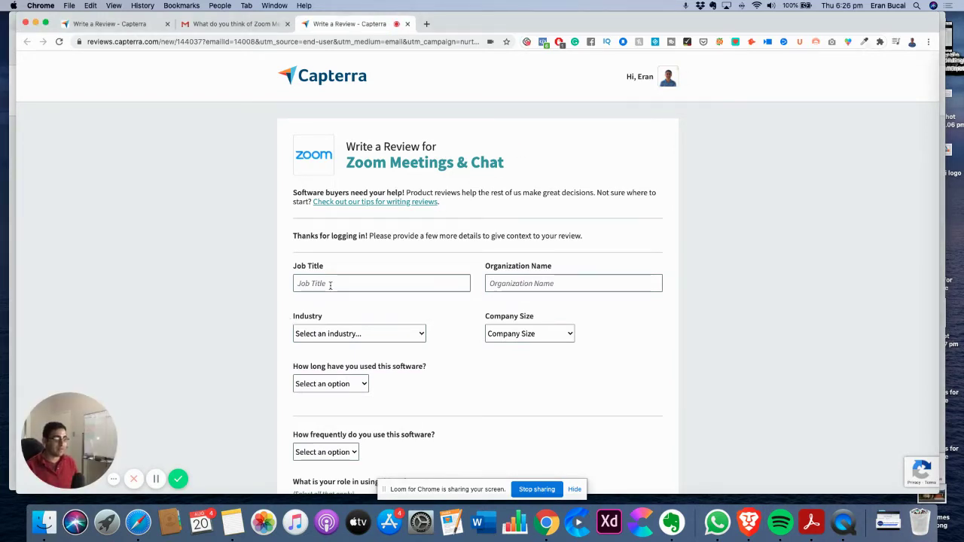
pyautogui.click(330, 284)
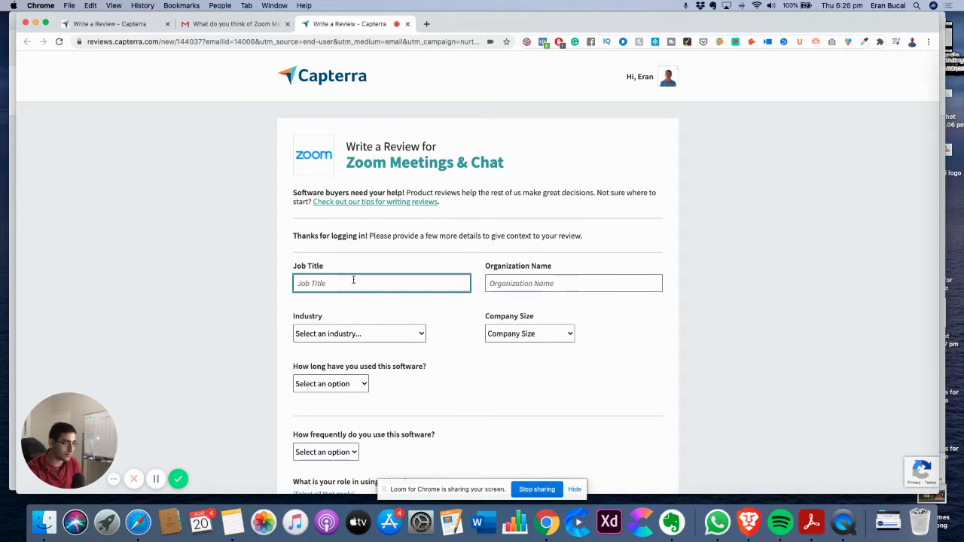
pyautogui.write('Entrepreneur')
pyautogui.click(514, 283)
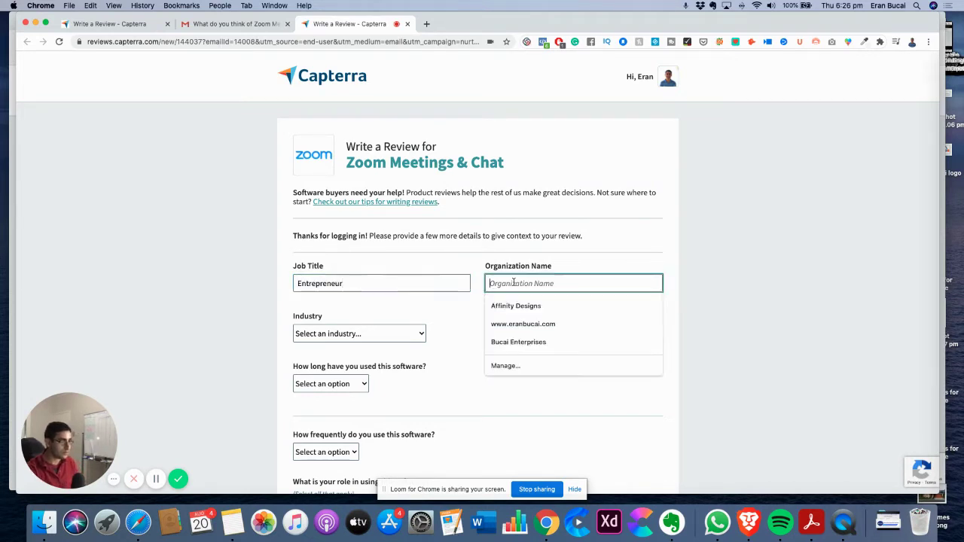
pyautogui.press('Tab')
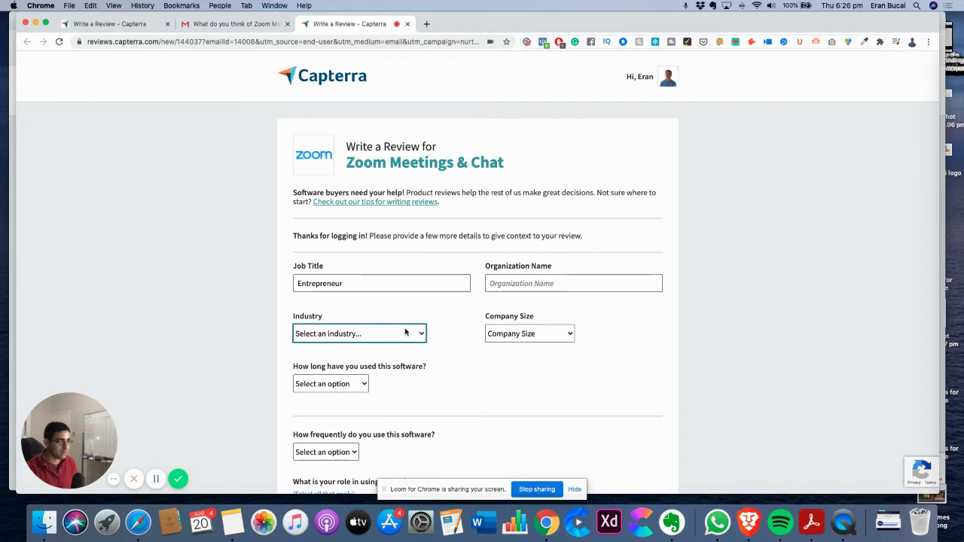
pyautogui.click(508, 283)
pyautogui.write('E')
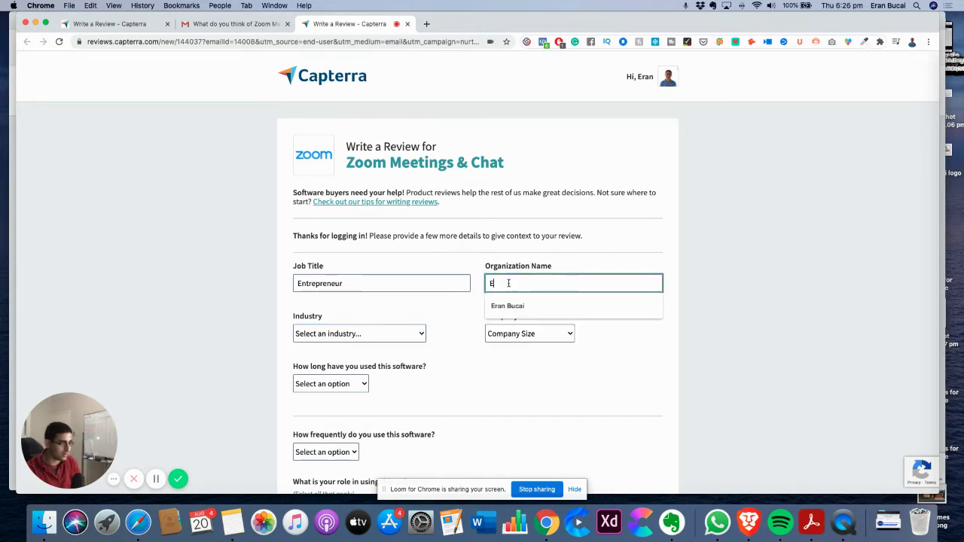
pyautogui.press('Down')
pyautogui.press('Return')
# Set industry to E-Learning, company size to 2-10 employees, and usage duration to 2+ years.
pyautogui.click(384, 338)
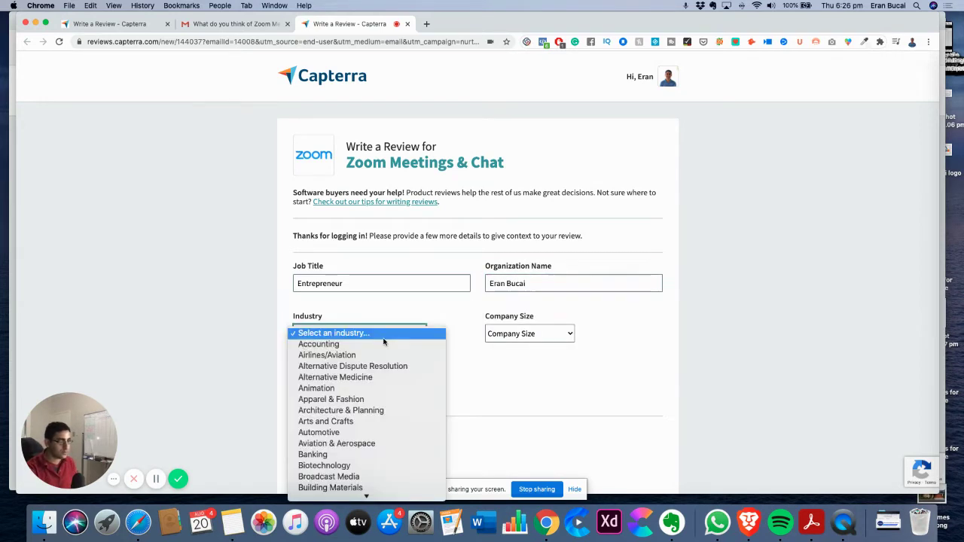
pyautogui.scroll(-3, 355, 411)
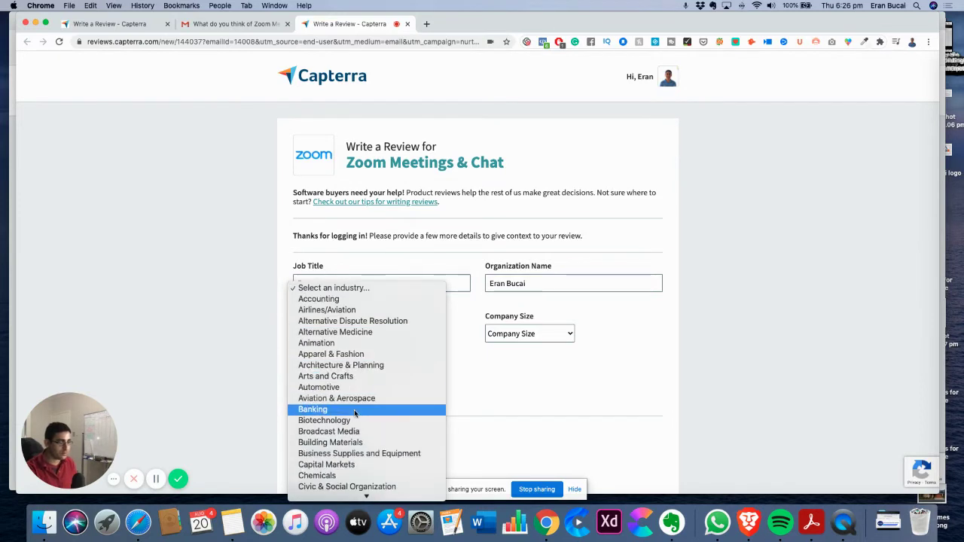
pyautogui.scroll(-5, 355, 413)
pyautogui.scroll(-5, 355, 413)
pyautogui.scroll(-5, 355, 411)
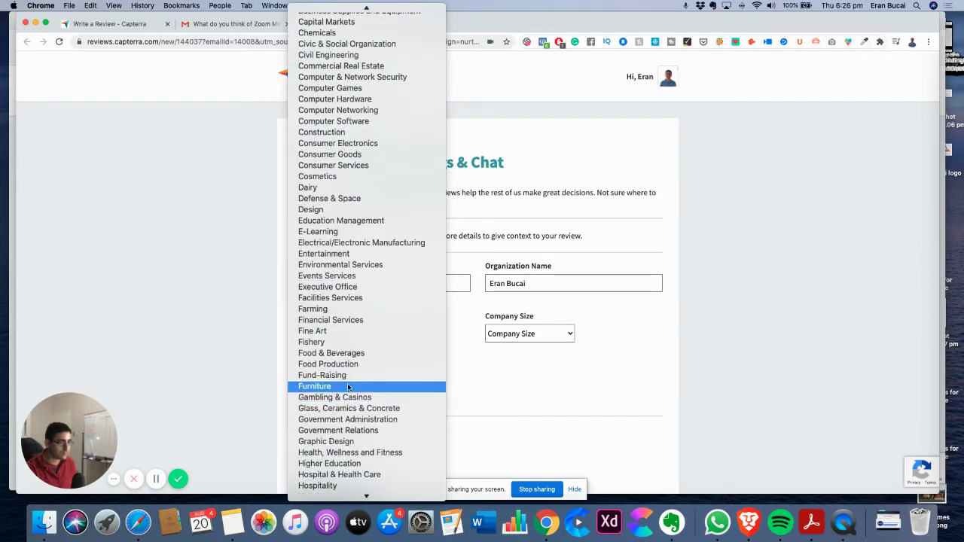
pyautogui.click(318, 233)
pyautogui.click(511, 334)
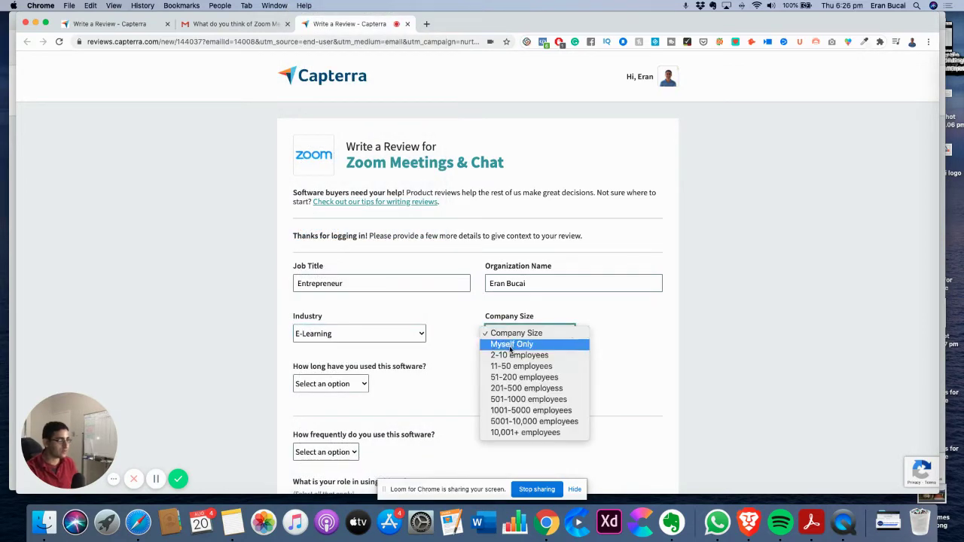
pyautogui.click(518, 355)
pyautogui.click(343, 384)
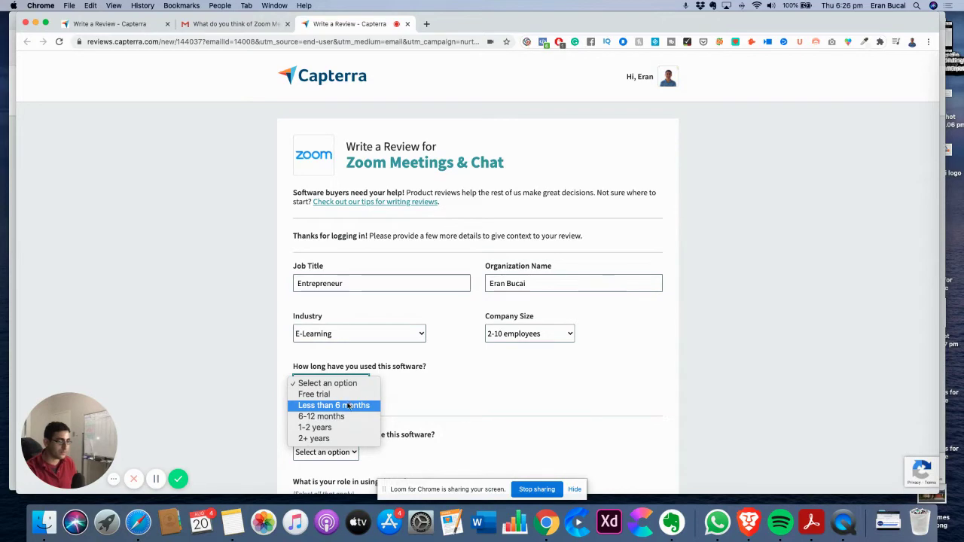
pyautogui.click(315, 439)
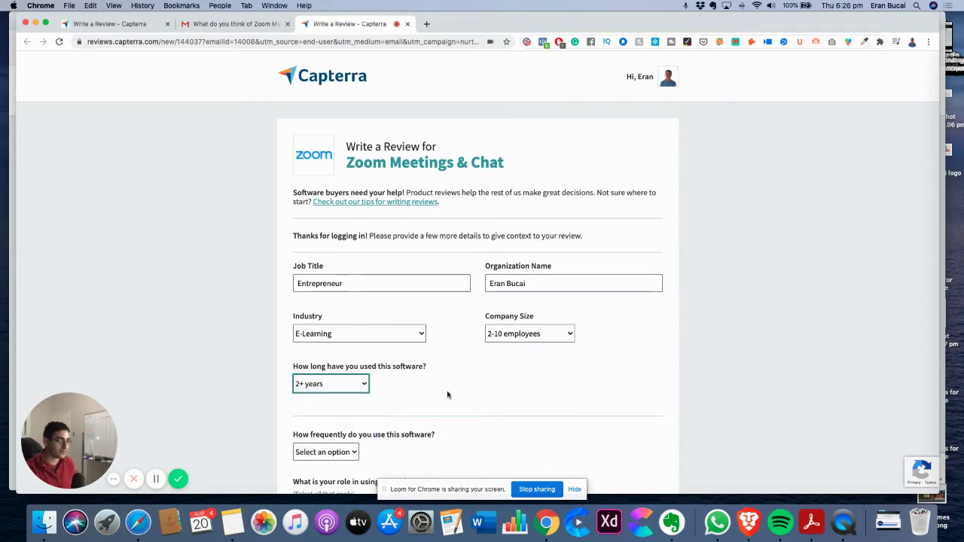
# Set usage frequency to Other, tick user and administrator roles, and post anonymously.
pyautogui.scroll(-3, 447, 394)
pyautogui.click(336, 352)
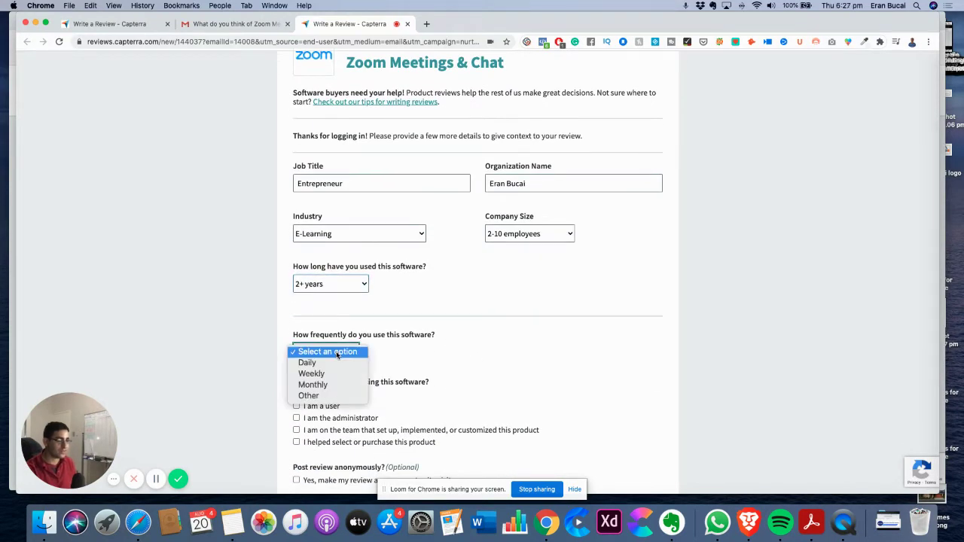
pyautogui.click(309, 396)
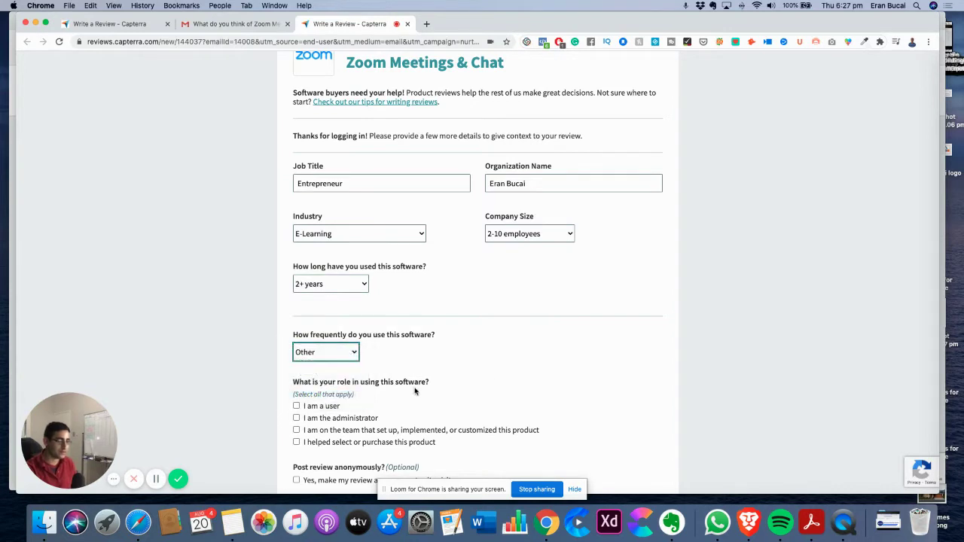
pyautogui.scroll(-2, 414, 391)
pyautogui.click(296, 320)
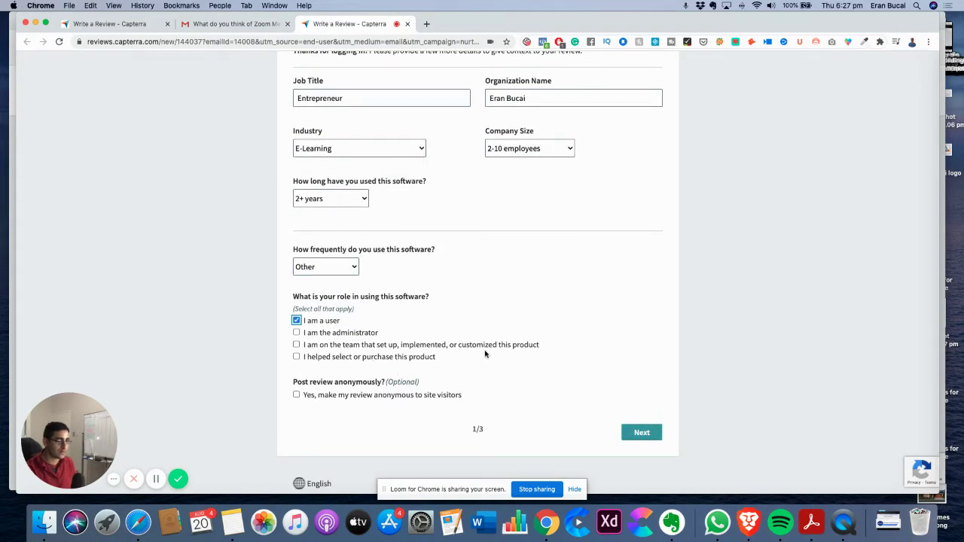
pyautogui.click(296, 333)
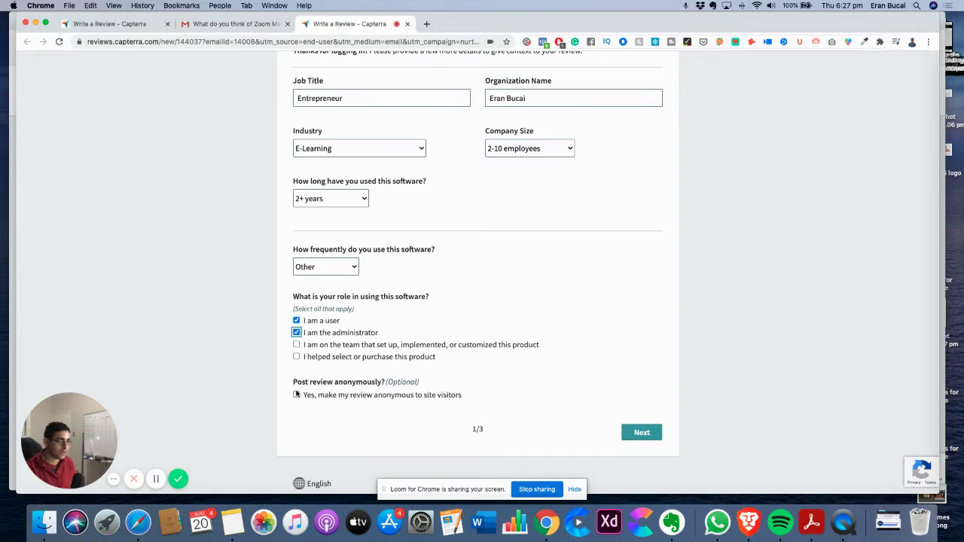
pyautogui.click(296, 395)
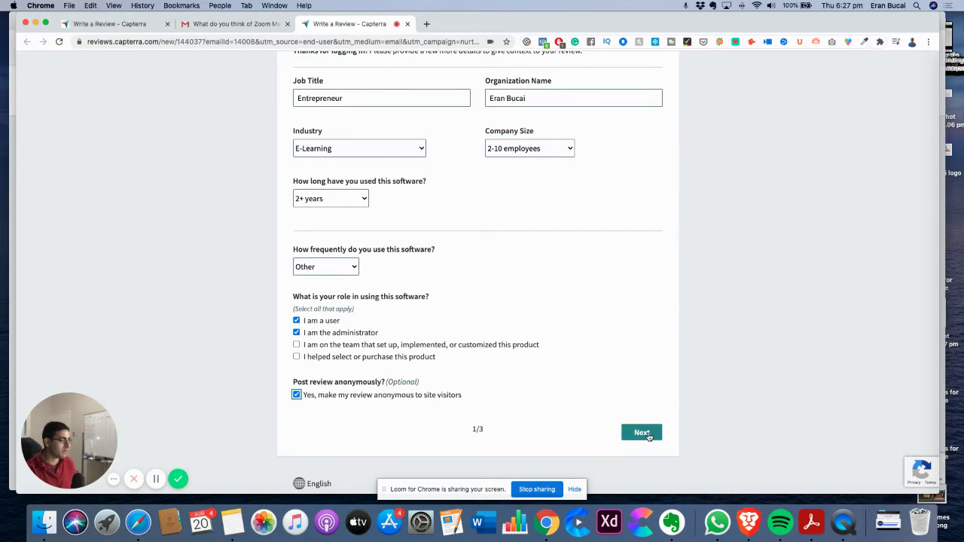
# Give stars: Overall 3, Ease of Use 3, Features 2, Support 2, Value 3, Deployment 3.
pyautogui.click(647, 435)
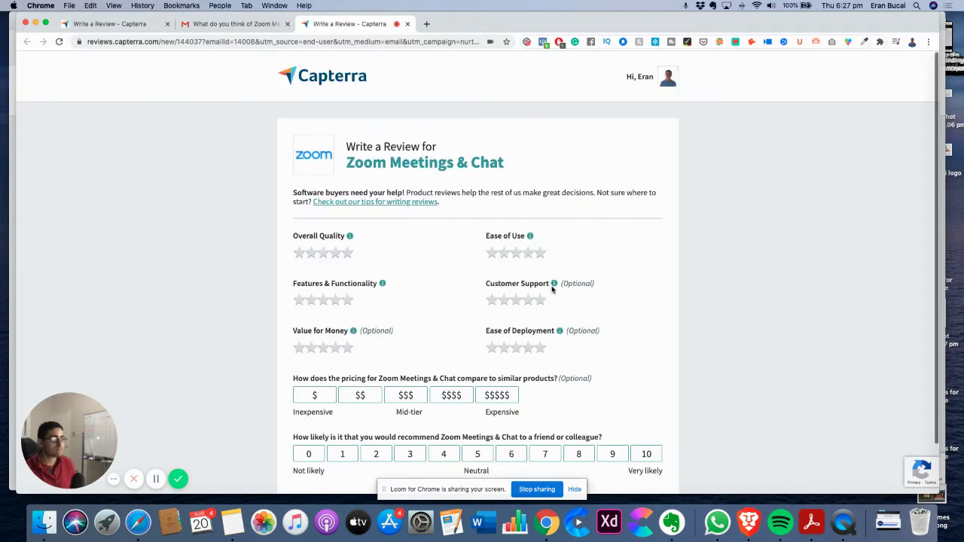
pyautogui.click(323, 253)
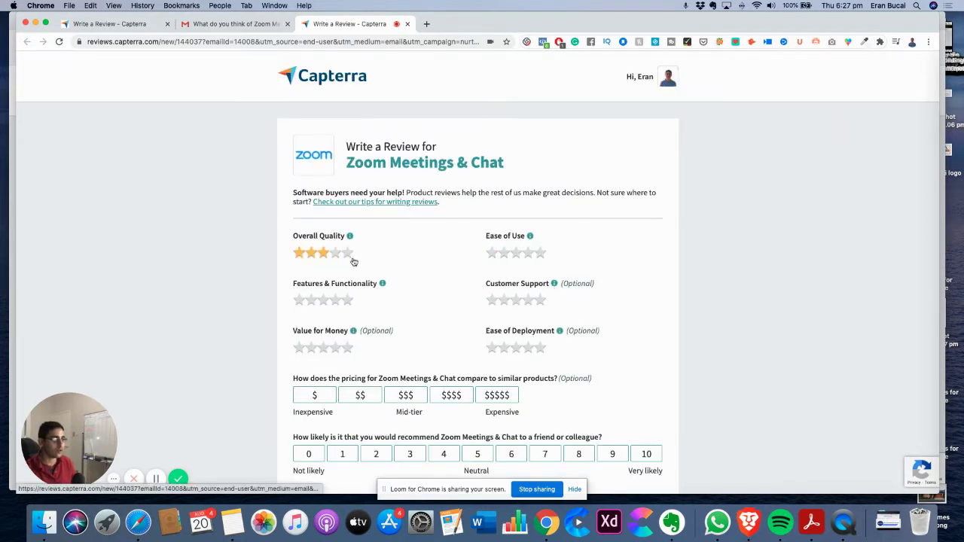
pyautogui.click(516, 253)
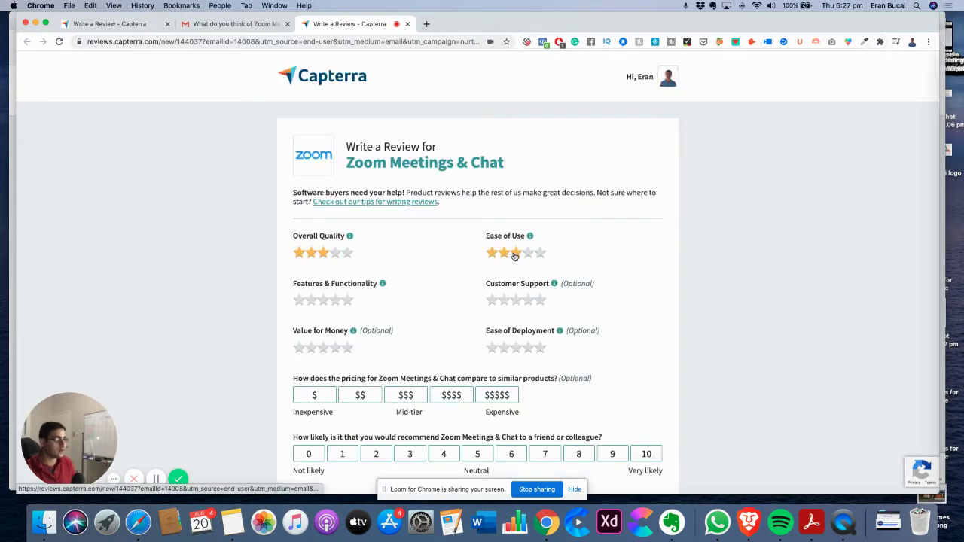
pyautogui.click(315, 302)
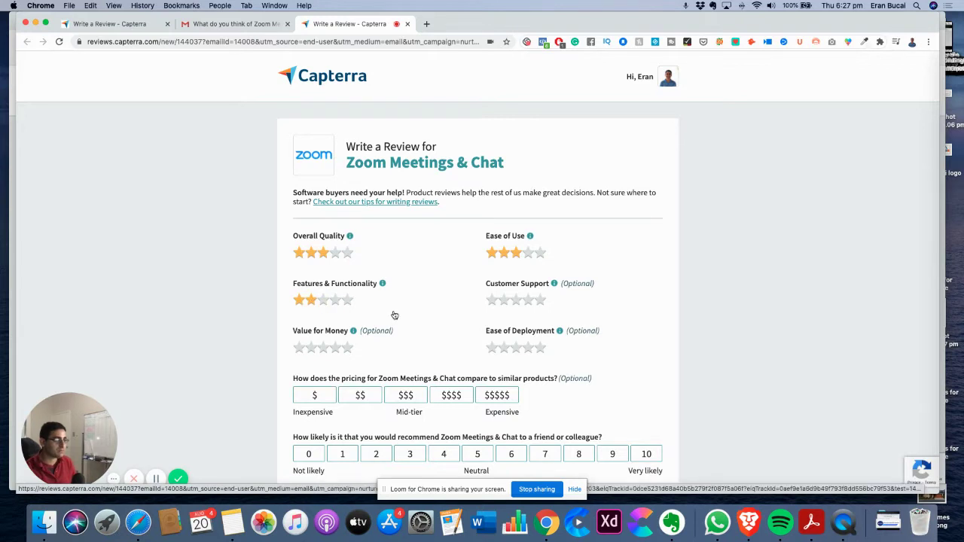
pyautogui.click(499, 304)
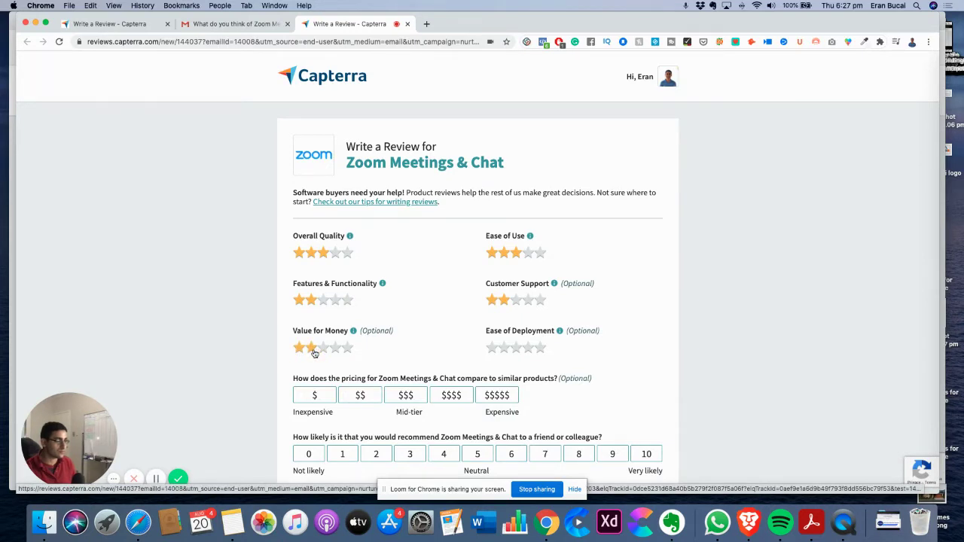
pyautogui.click(314, 352)
pyautogui.click(324, 351)
pyautogui.click(519, 350)
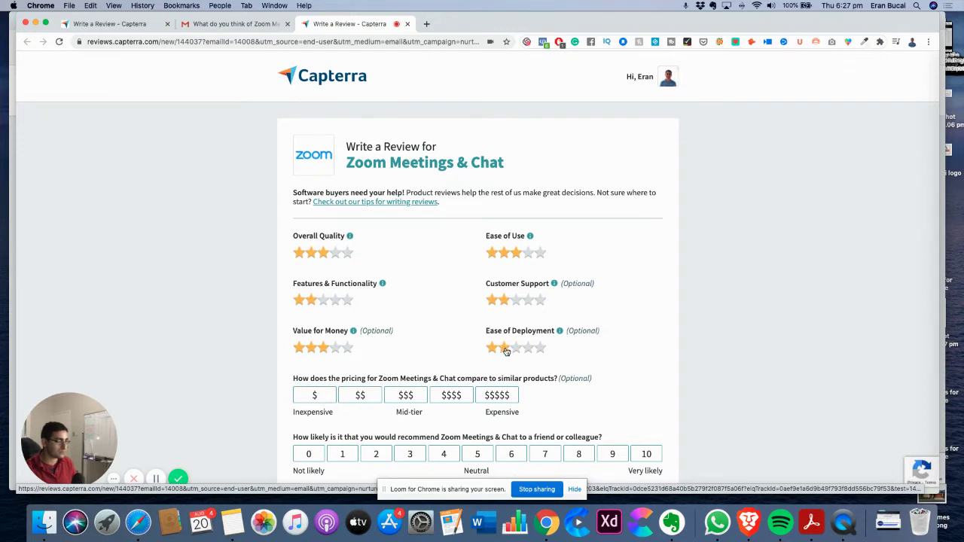
# Mark pricing as inexpensive, rate likelihood to recommend 3, and continue to page 3.
pyautogui.click(316, 397)
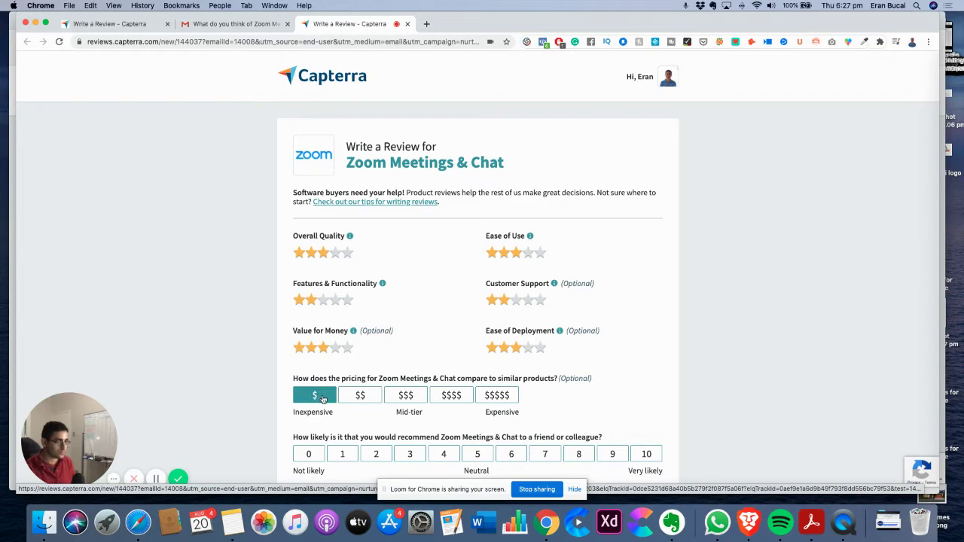
pyautogui.scroll(-1, 358, 401)
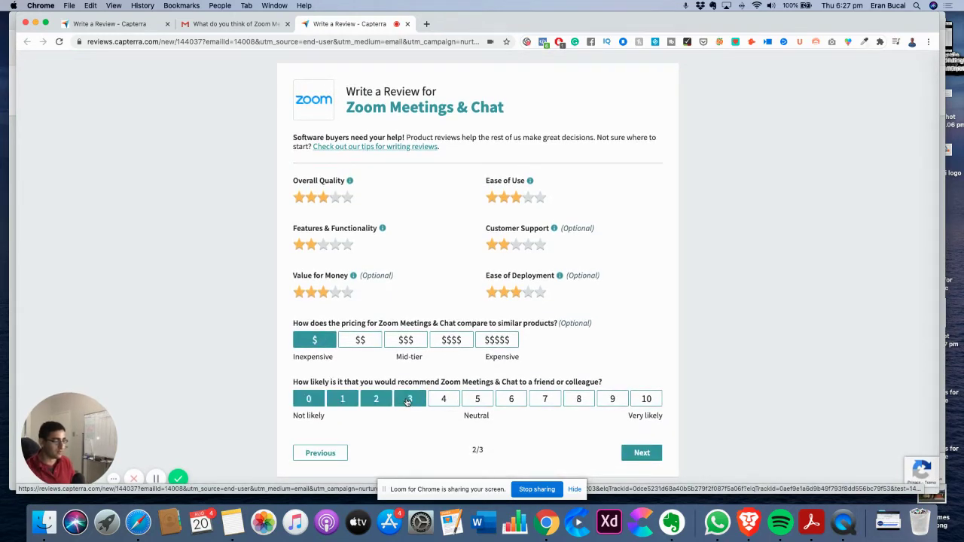
pyautogui.click(408, 402)
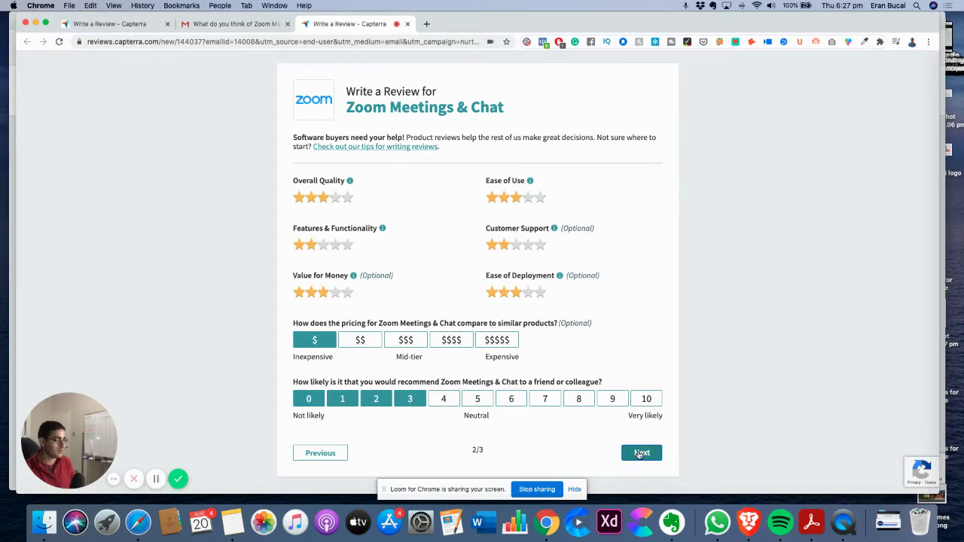
pyautogui.click(640, 453)
# Title the review 'Regular problems with the free version'.
pyautogui.click(465, 259)
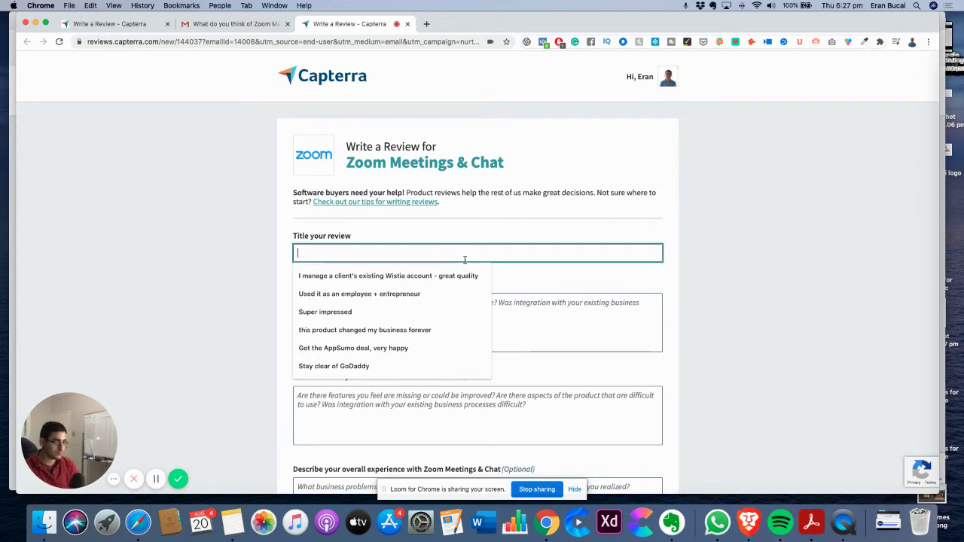
pyautogui.write('Regular problems with the free version')
# Write two Pros lines on it being free and recording sessions, correcting 'bale' to 'able'.
pyautogui.click(478, 317)
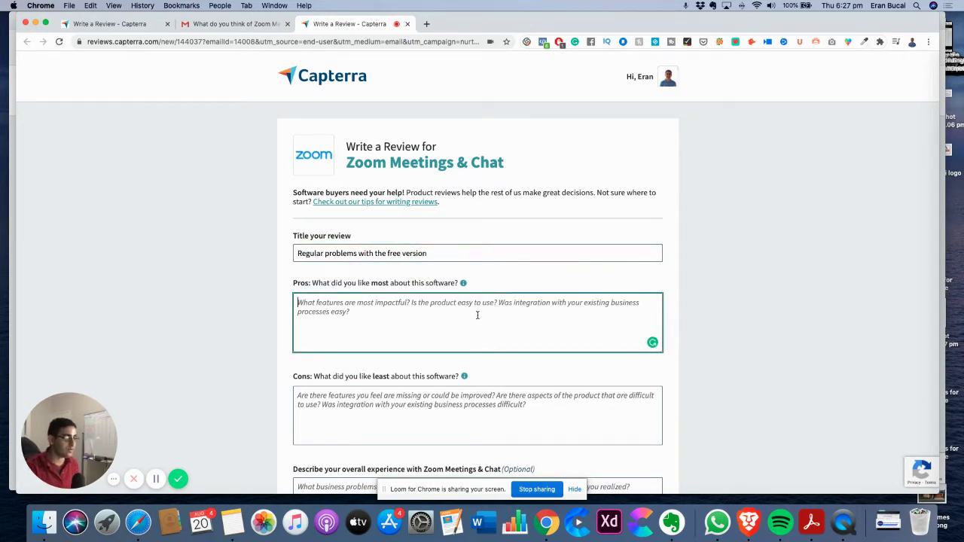
pyautogui.write('I like')
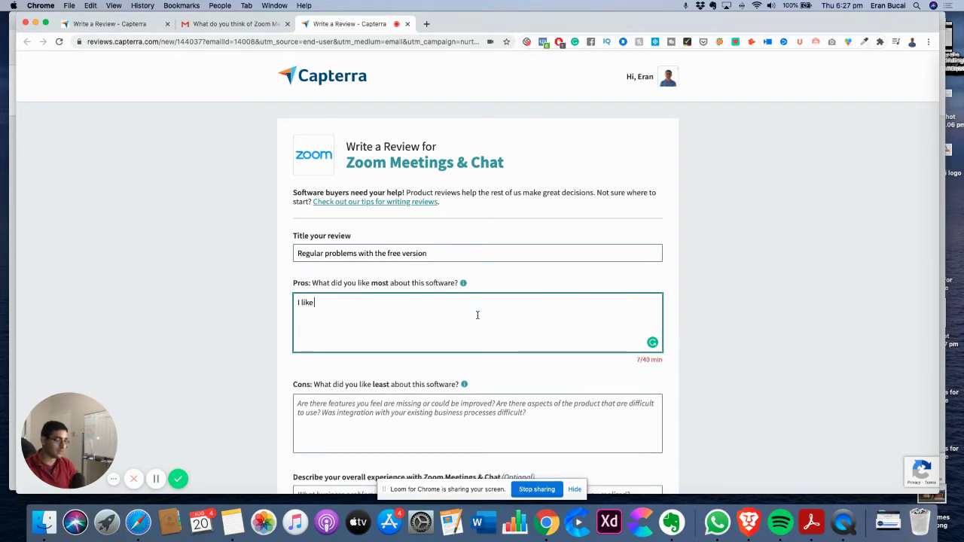
pyautogui.write(' the ')
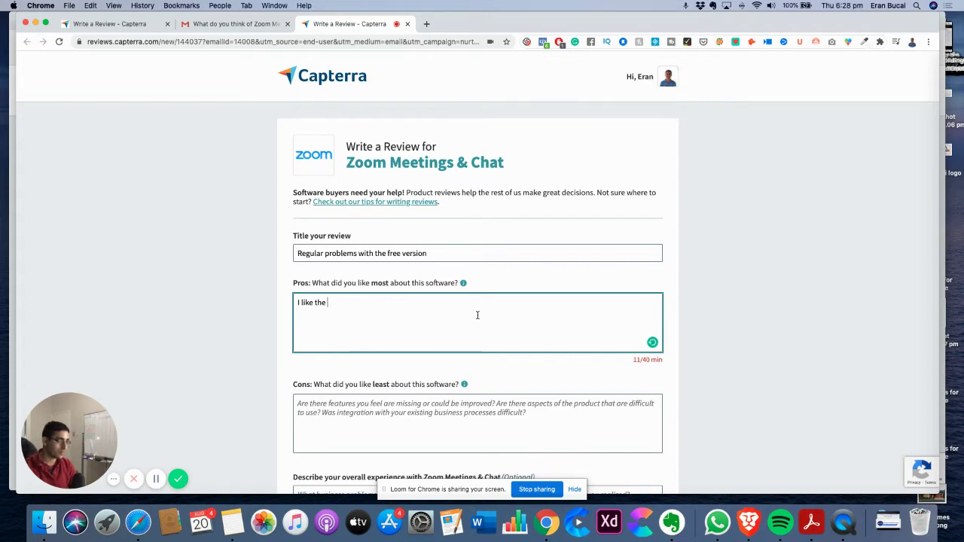
pyautogui.write('fact that it is free')
pyautogui.press('Return')
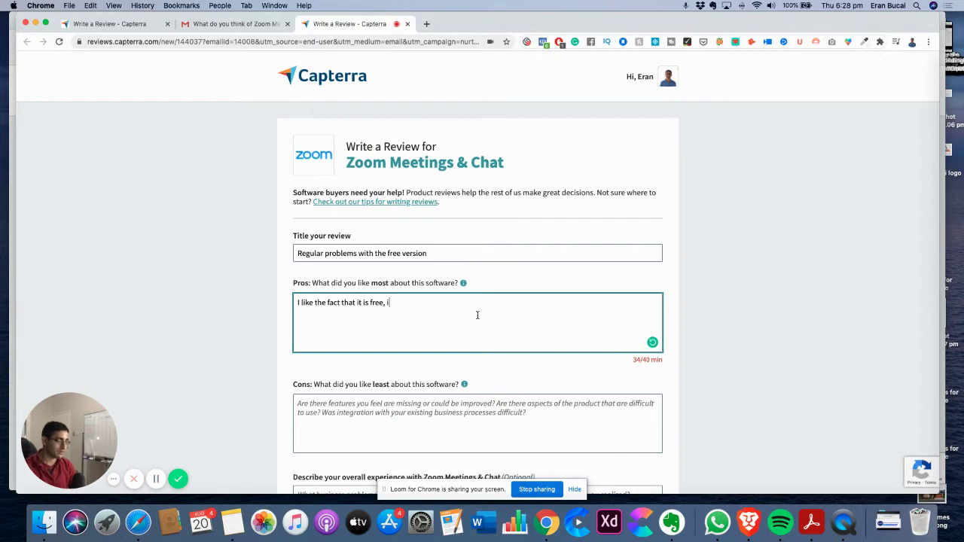
pyautogui.write('.e. has a free plan ')
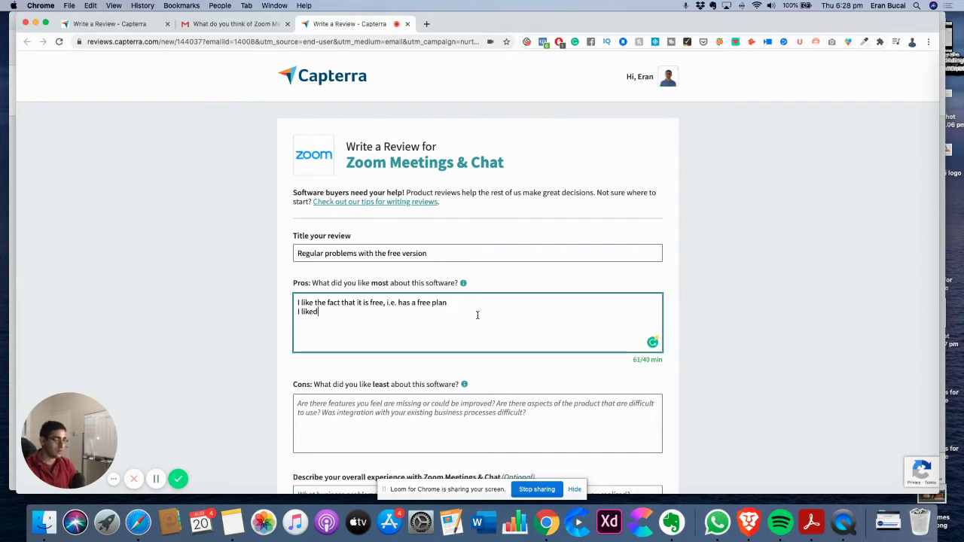
pyautogui.write('the ability to reccord m')
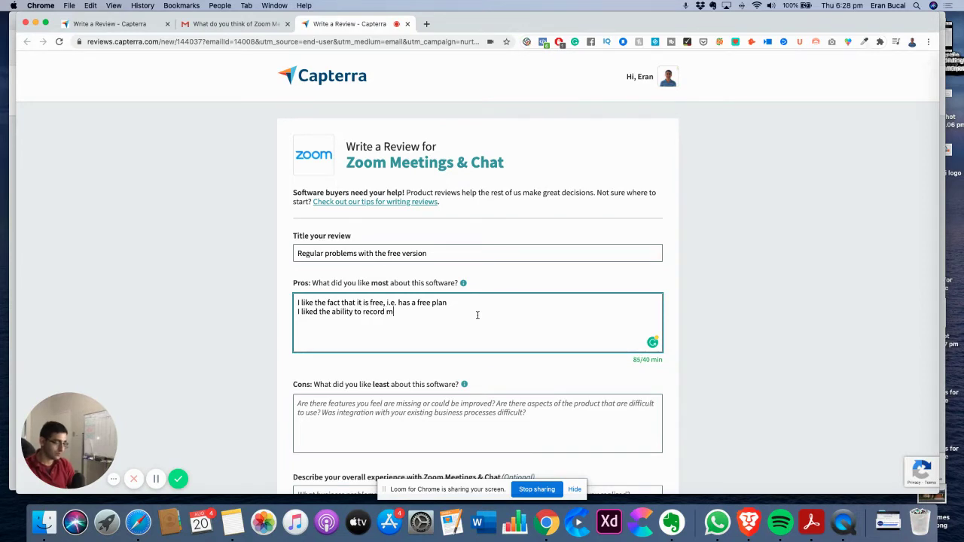
pyautogui.write('y sess')
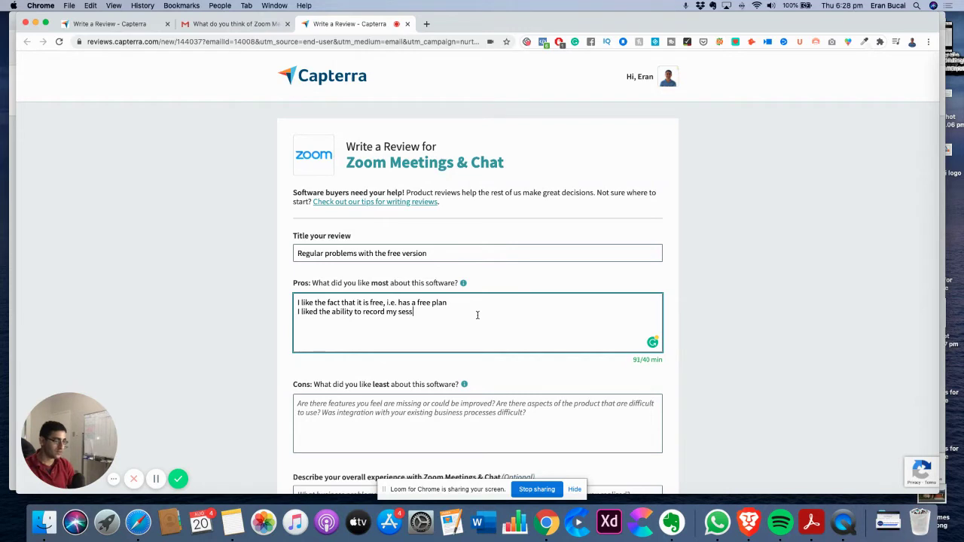
pyautogui.write('ions and thereforebeing')
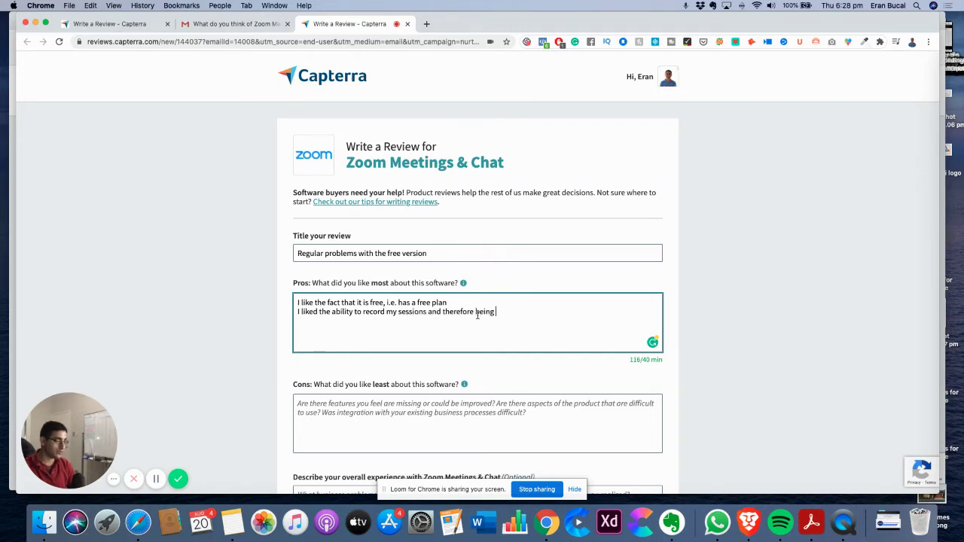
pyautogui.write('bale to use that ')
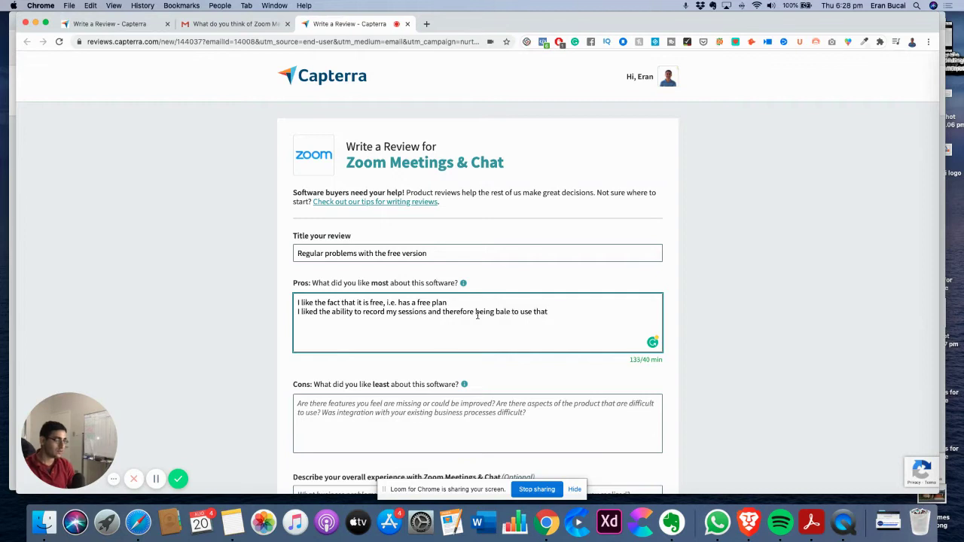
pyautogui.write('as needed')
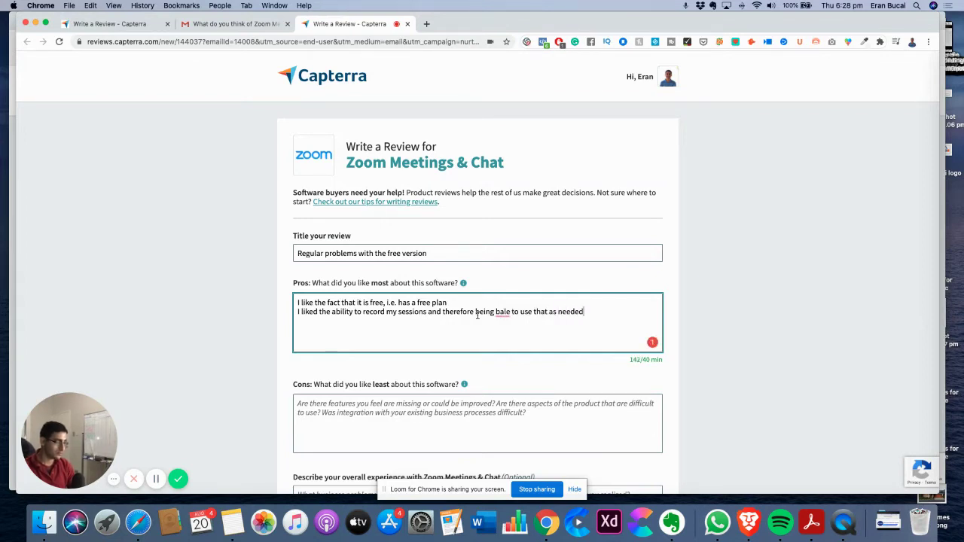
pyautogui.click(550, 311)
pyautogui.write('recording')
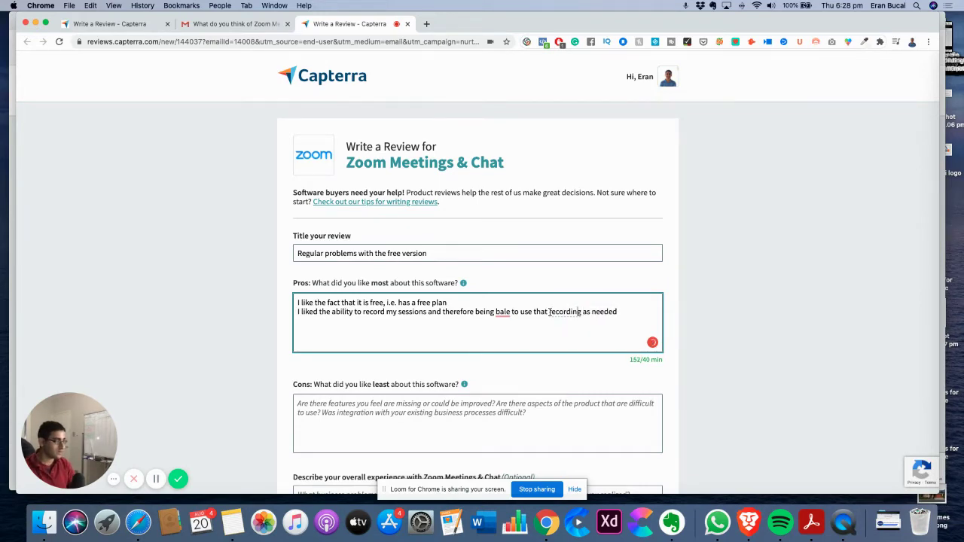
pyautogui.click(502, 312)
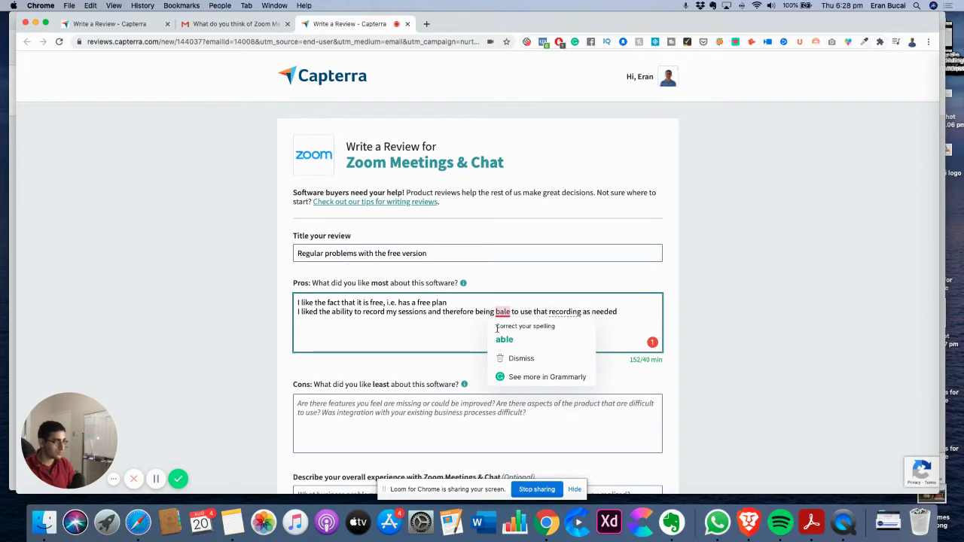
pyautogui.click(505, 340)
pyautogui.click(624, 312)
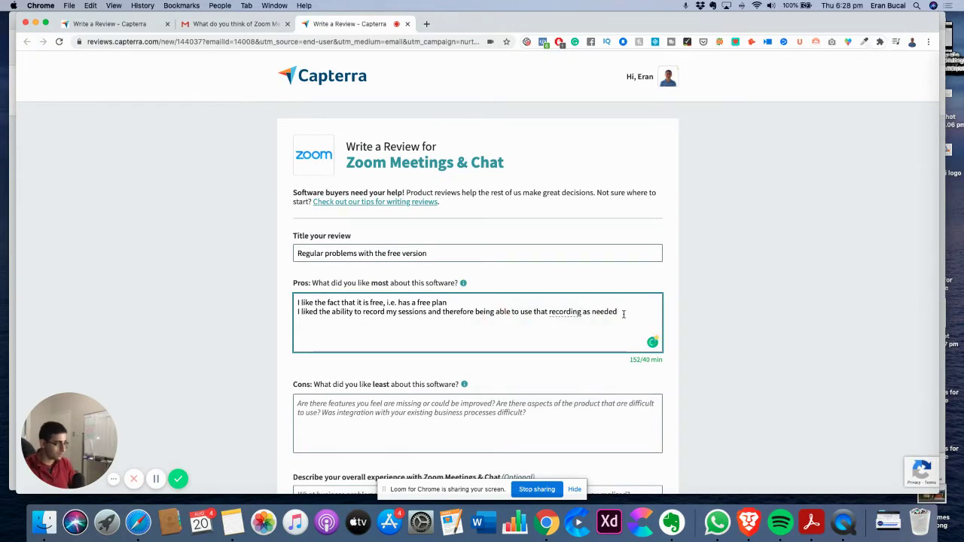
pyautogui.press('Return')
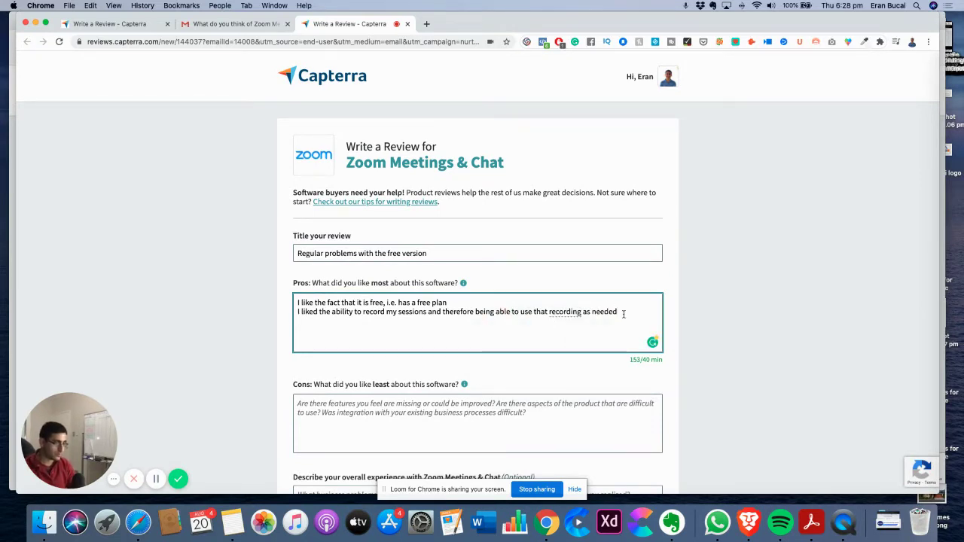
# Add the pro 'I liked being able to have multiple people on the call' for group sessions.
pyautogui.write('I liked being able to to ')
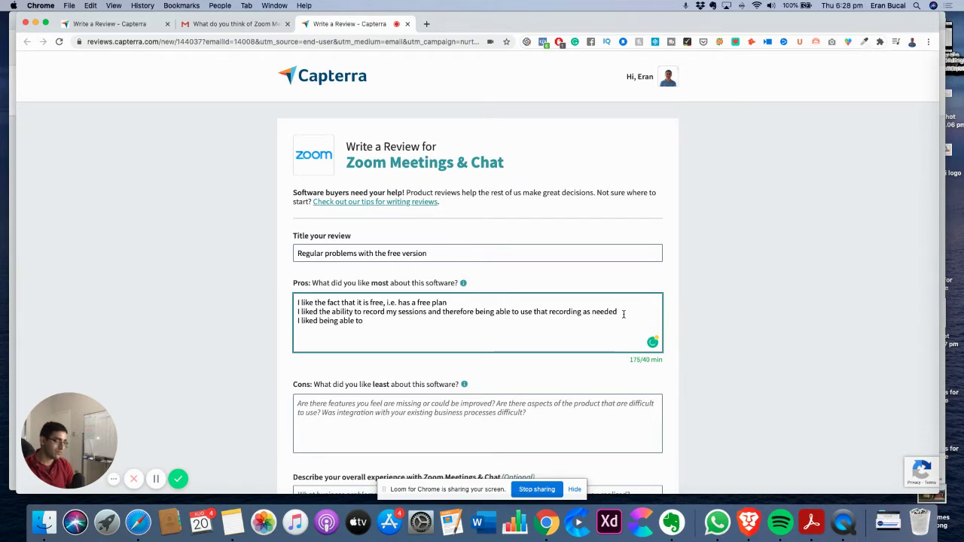
pyautogui.write('have multp')
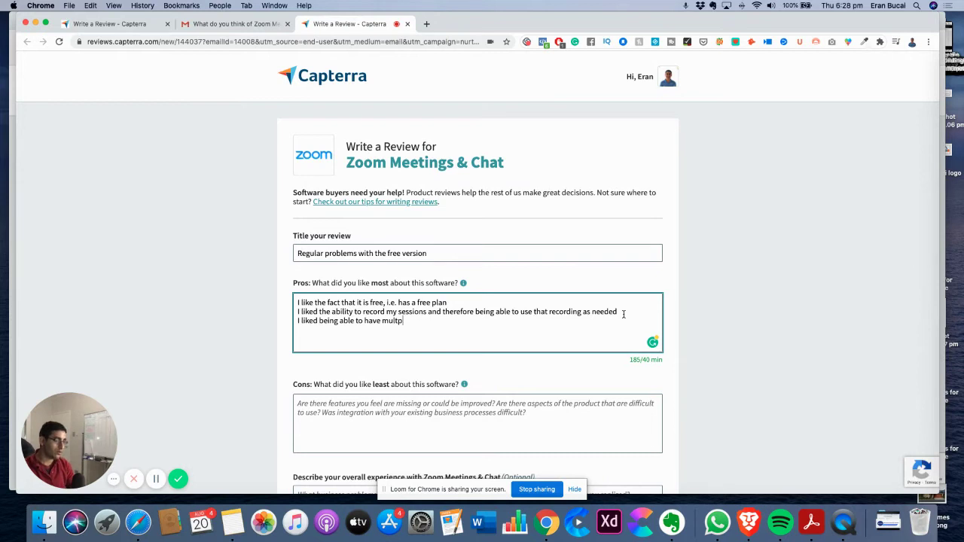
pyautogui.press('BackSpace')
pyautogui.write('iple people on the call so I ')
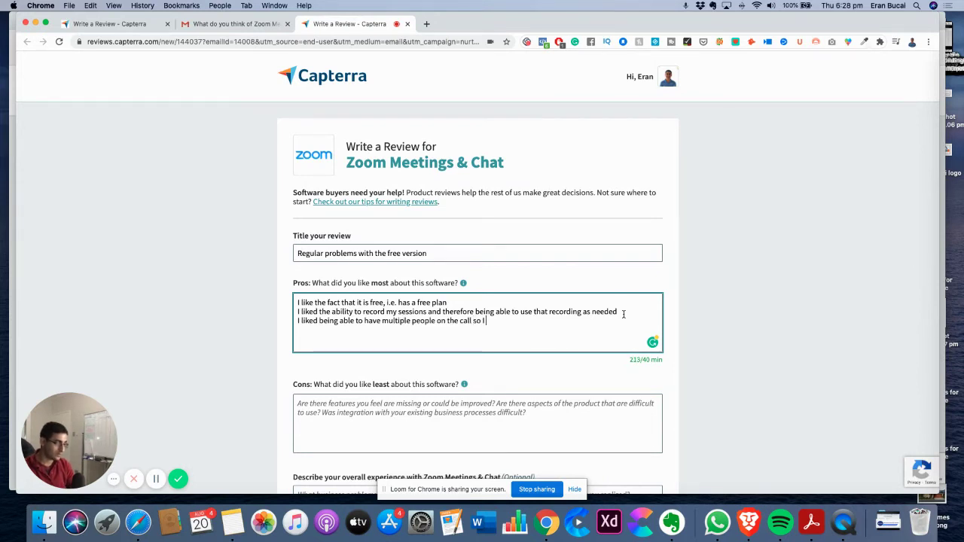
pyautogui.write('can consduc')
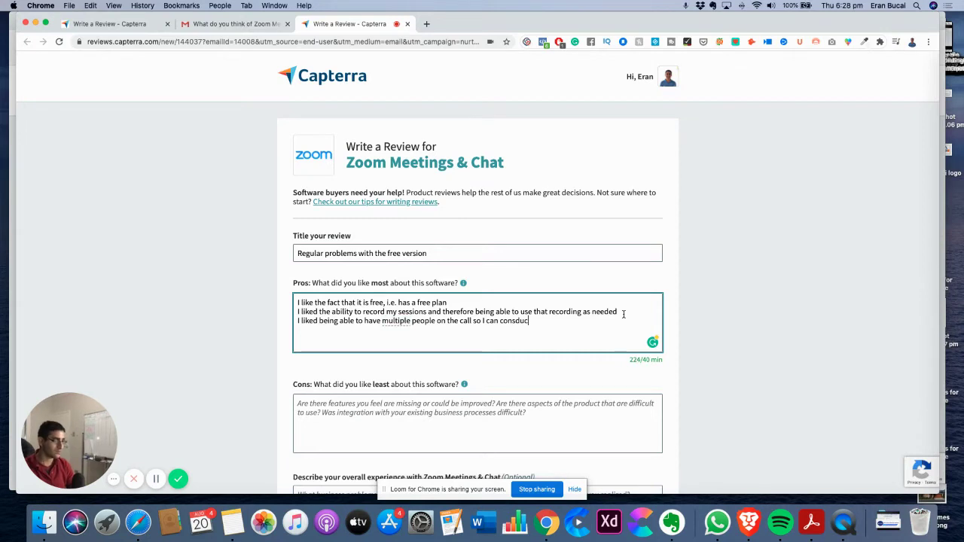
pyautogui.press('BackSpace')
pyautogui.press('BackSpace')
pyautogui.press('BackSpace')
pyautogui.press('BackSpace')
pyautogui.write('duct a group session')
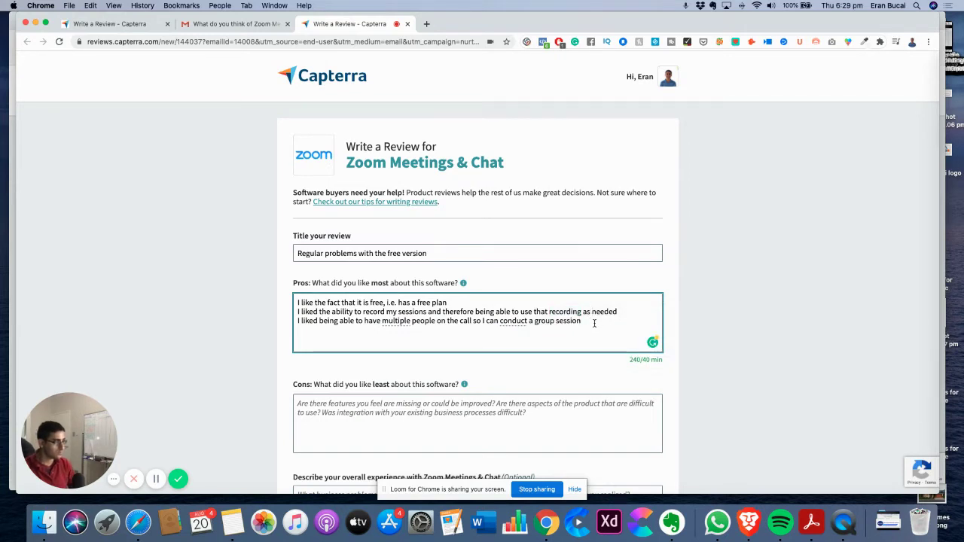
pyautogui.press('Return')
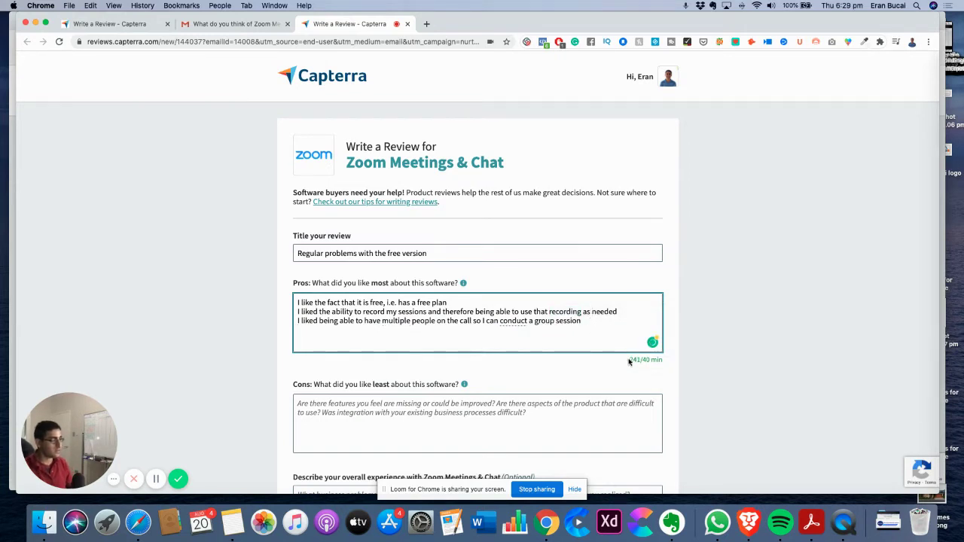
pyautogui.moveTo(630, 362); pyautogui.dragTo(665, 362)
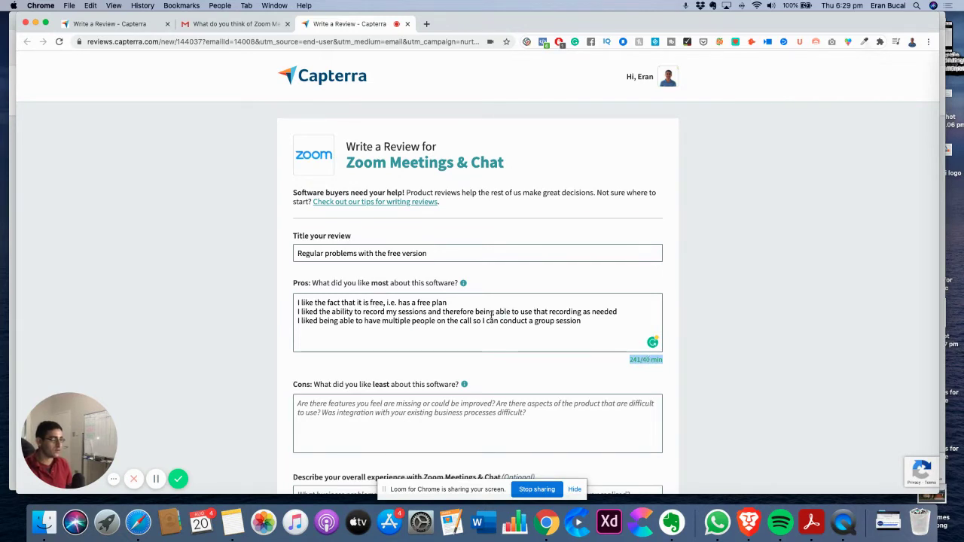
pyautogui.click(571, 322)
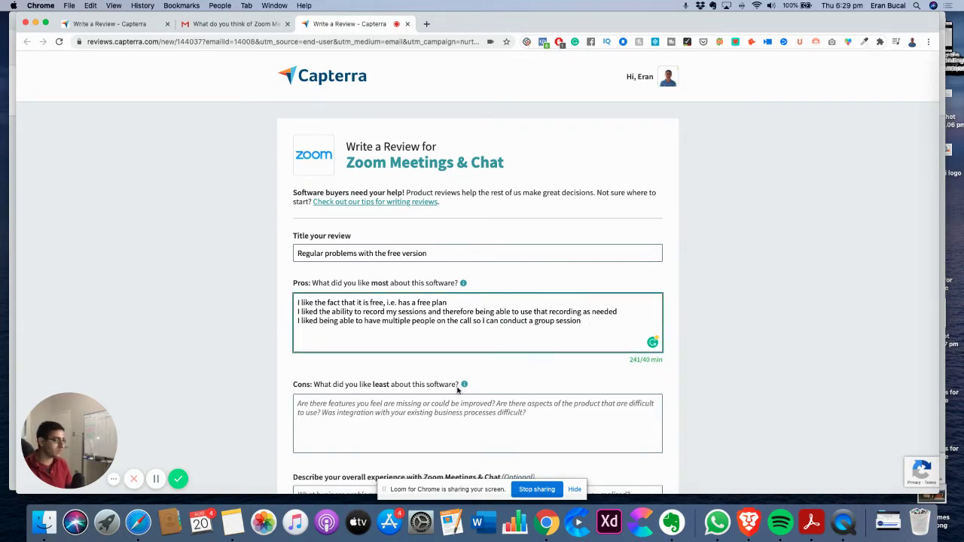
# Write Cons: months of malfunctions since Covid19, especially on desktop, while the iPhone app works fine.
pyautogui.click(439, 409)
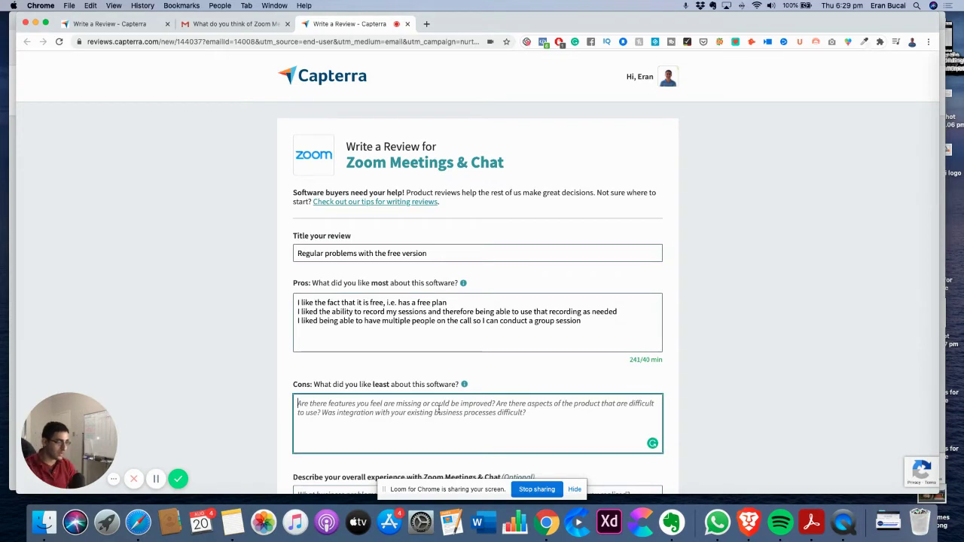
pyautogui.write('I have')
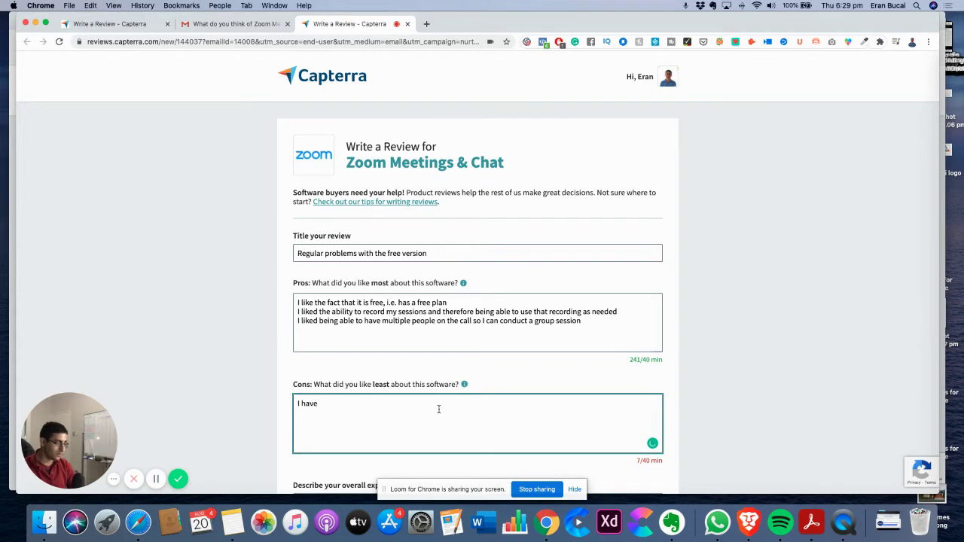
pyautogui.write('been having issues with Zoom for several months. I would say that since Co')
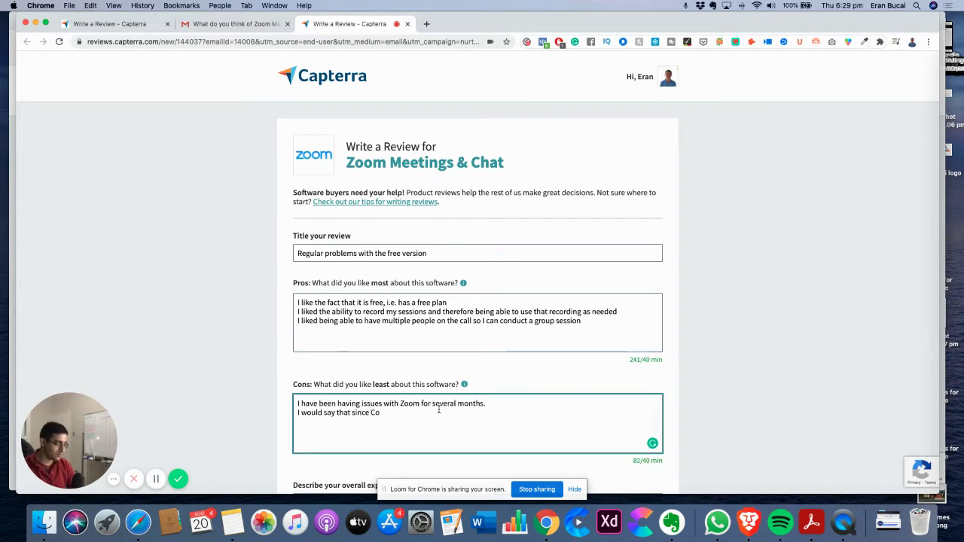
pyautogui.write('vid19 hit,')
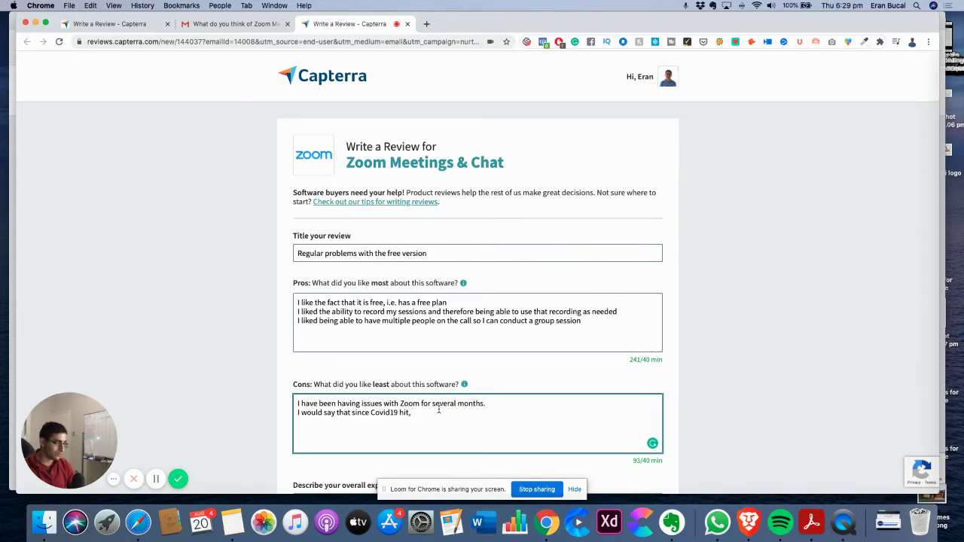
pyautogui.write('the software has malfunctioned for me. T')
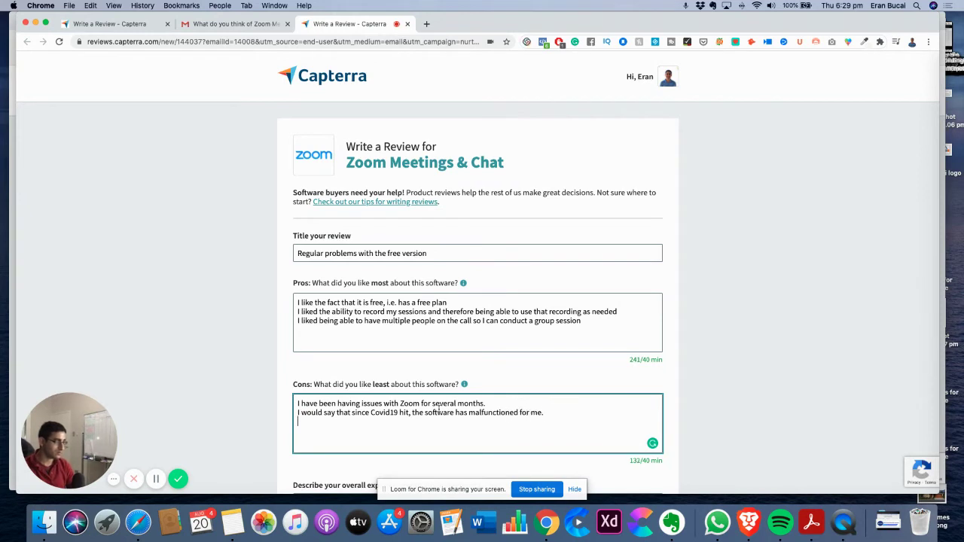
pyautogui.write('his is particularly applicable with deks')
pyautogui.press('BackSpace')
pyautogui.press('BackSpace')
pyautogui.write('ktop.')
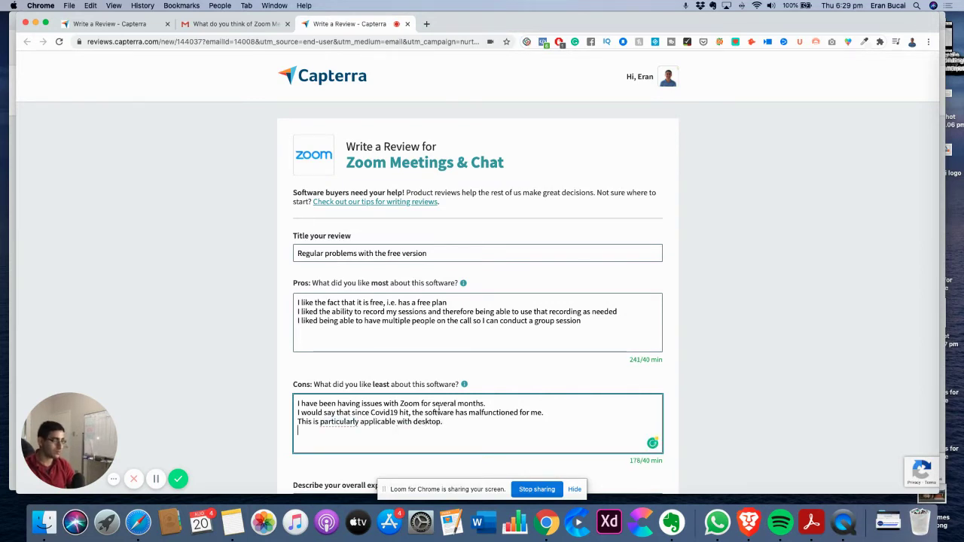
pyautogui.press('Return')
pyautogui.write('With')
pyautogui.write(' iPho')
pyautogui.write('ne, the app seems ')
pyautogui.write('to work just fine. ')
pyautogui.write('I have logged in ')
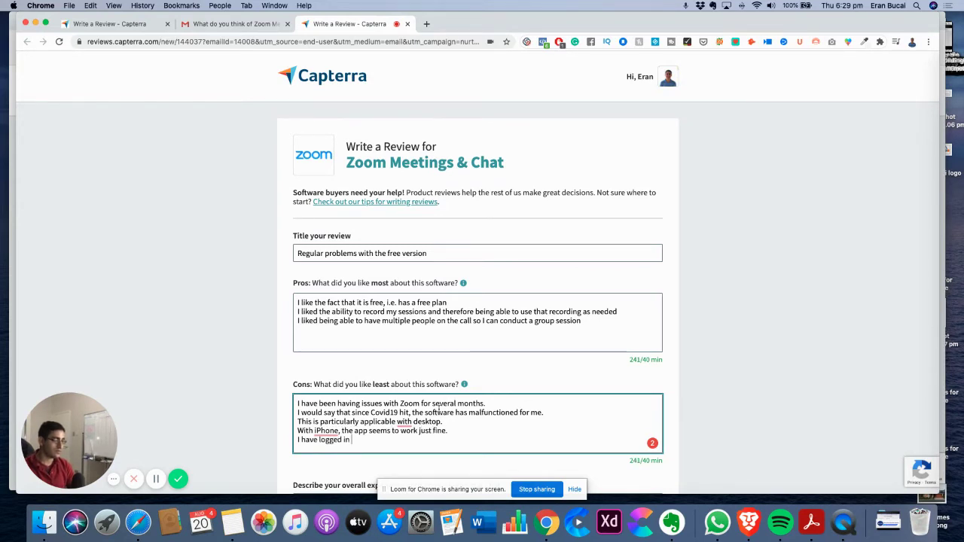
pyautogui.write('as a user to Zoom ')
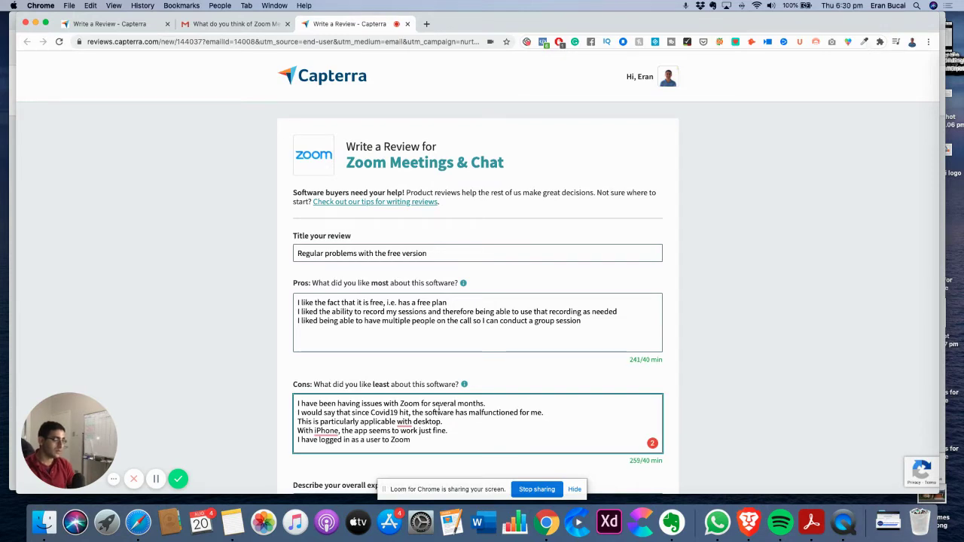
pyautogui.write('for few webinars and')
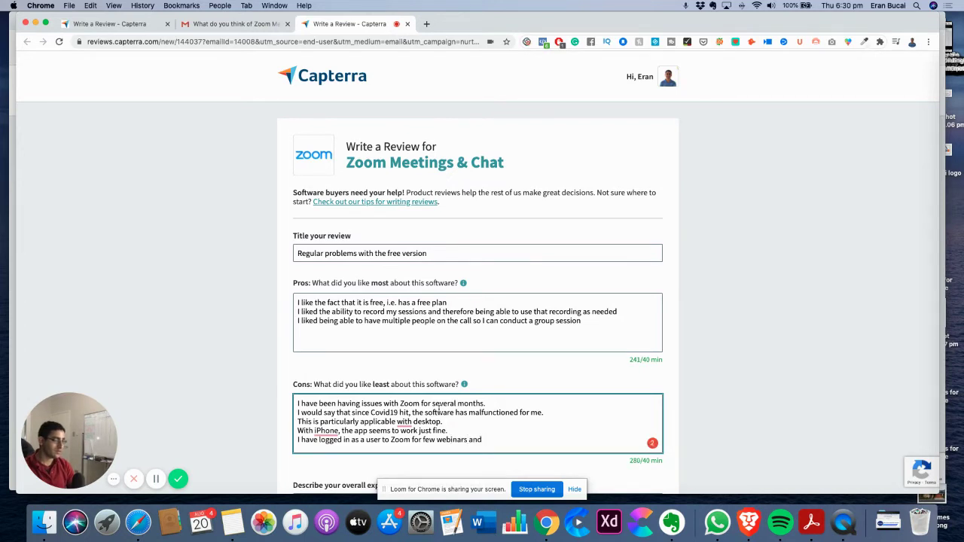
pyautogui.write(' the audio ')
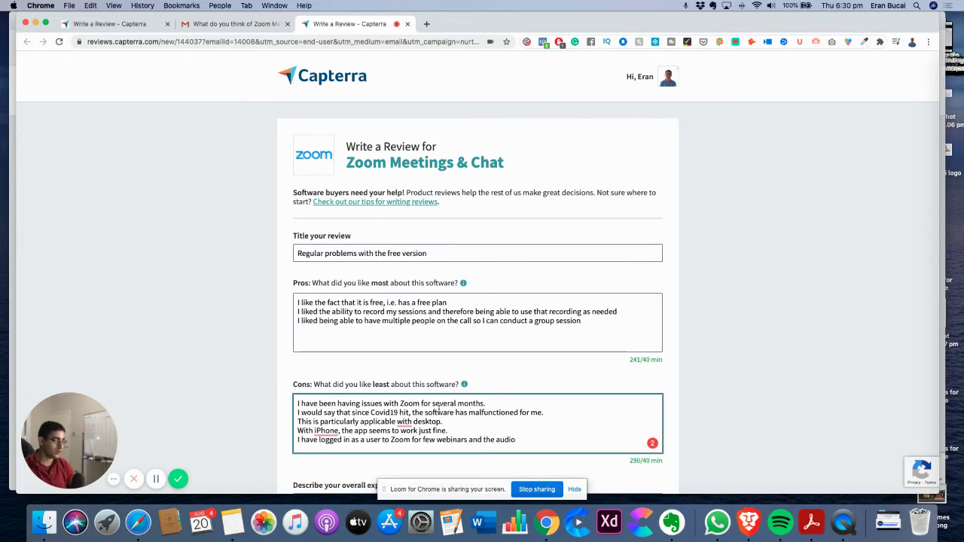
pyautogui.write('has failed every time in recent months.')
# Add Cons lines: updating the desktop app didn't help, so switched to LiveStorm.
pyautogui.scroll(-1, 422, 382)
pyautogui.scroll(-1, 422, 382)
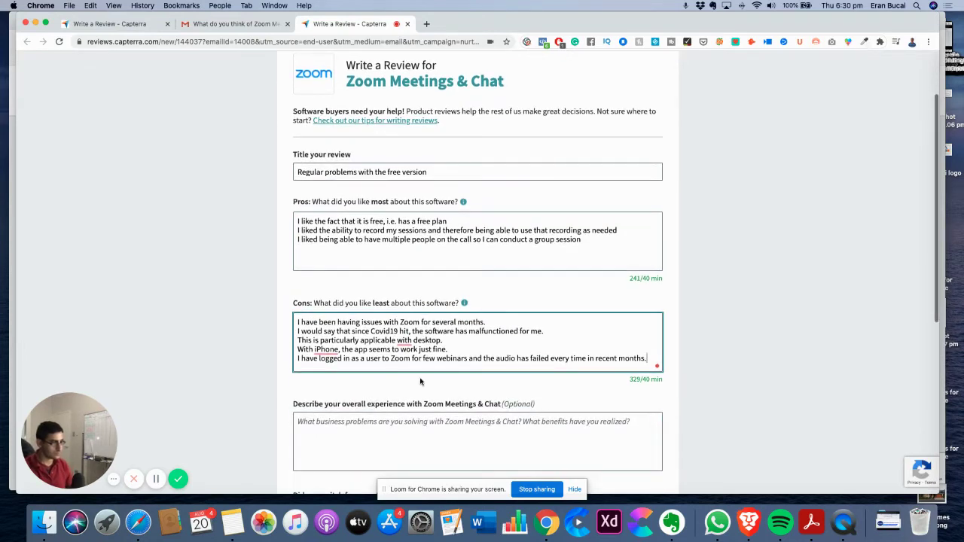
pyautogui.press('Return')
pyautogui.write('I tried updating the app on my computer and this ')
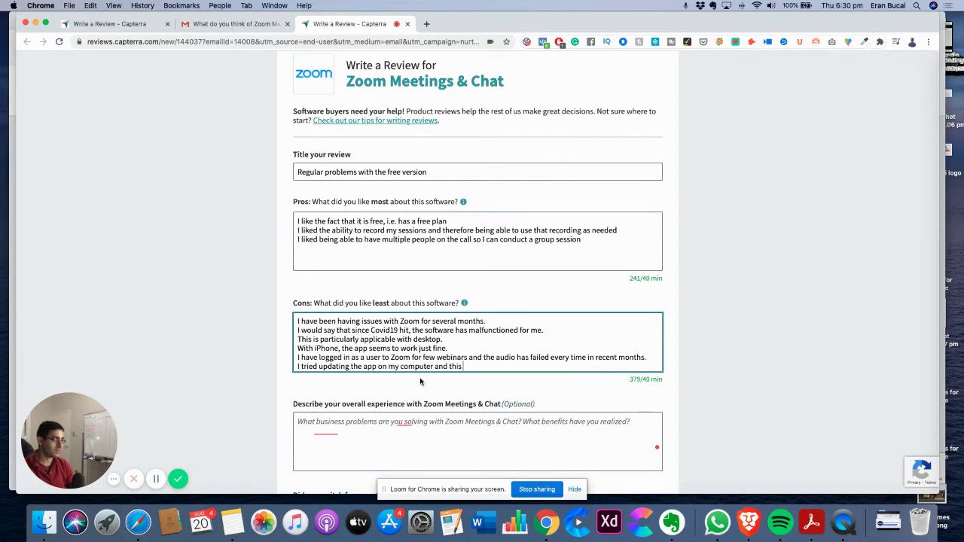
pyautogui.write('did not resolve it.')
pyautogui.press('Return')
pyautogui.write('I have stoppe')
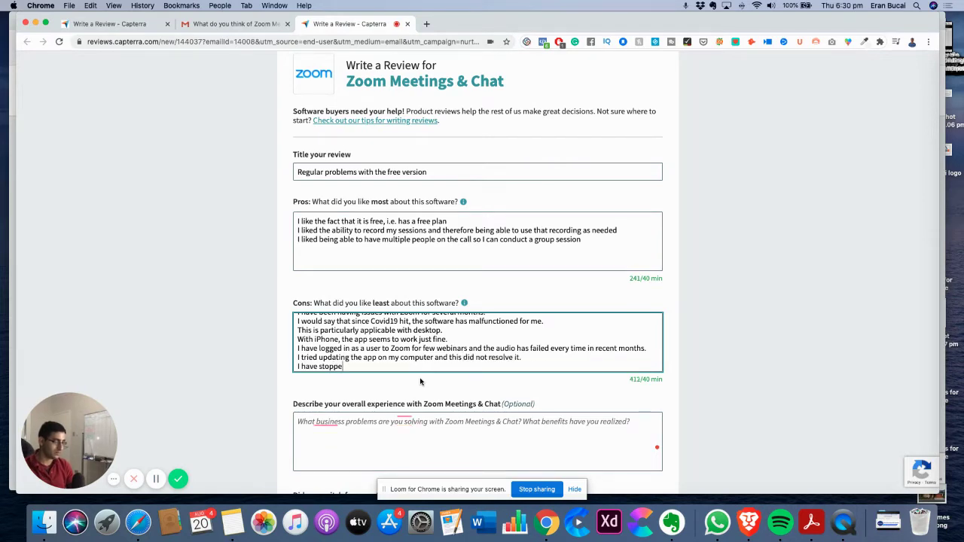
pyautogui.write('d using Zoom')
pyautogui.write(', and have se')
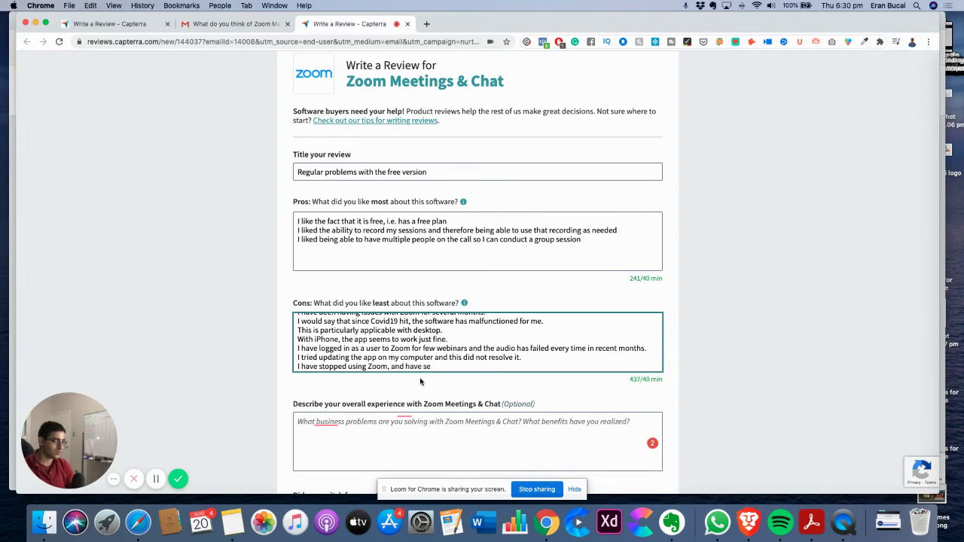
pyautogui.press('BackSpace')
pyautogui.write('witched to ')
pyautogui.write('veStrom')
pyautogui.press('BackSpace')
pyautogui.press('BackSpace')
pyautogui.write('orm')
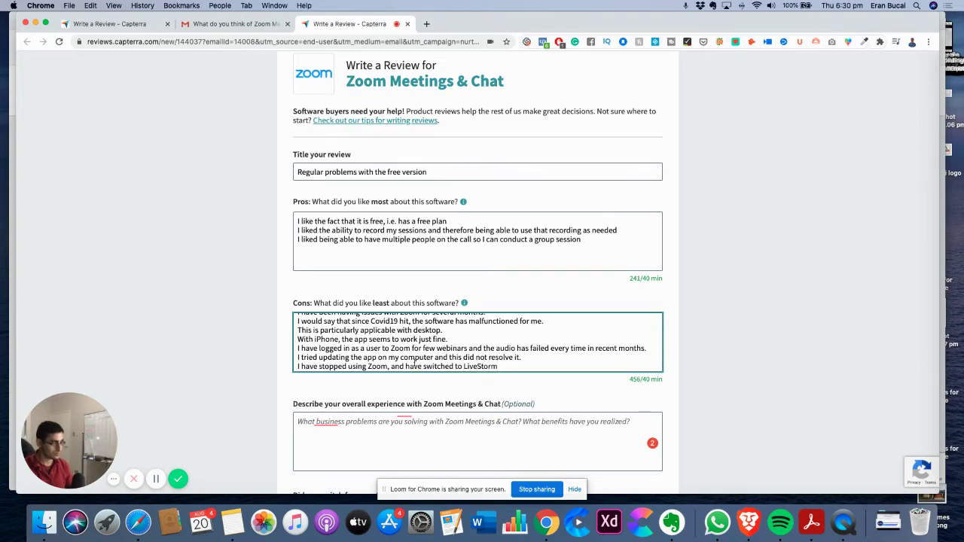
# Add a paragraph noting being only a free user and Zoom beating six other tools tried.
pyautogui.press('Return')
pyautogui.press('Return')
pyautogui.write("can't blame zoomtoo much, ")
pyautogui.write('the reality is ')
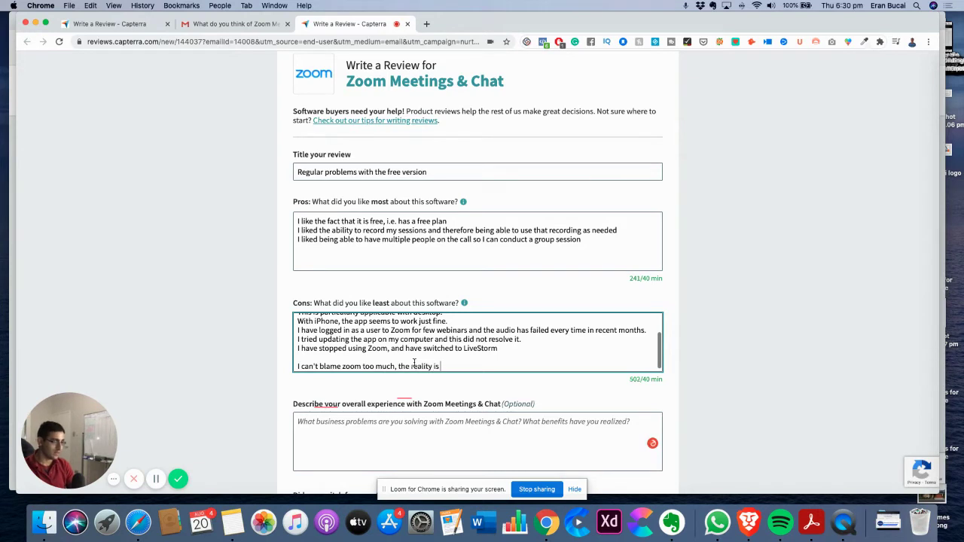
pyautogui.write('that I am only a free user.If I was a paid us')
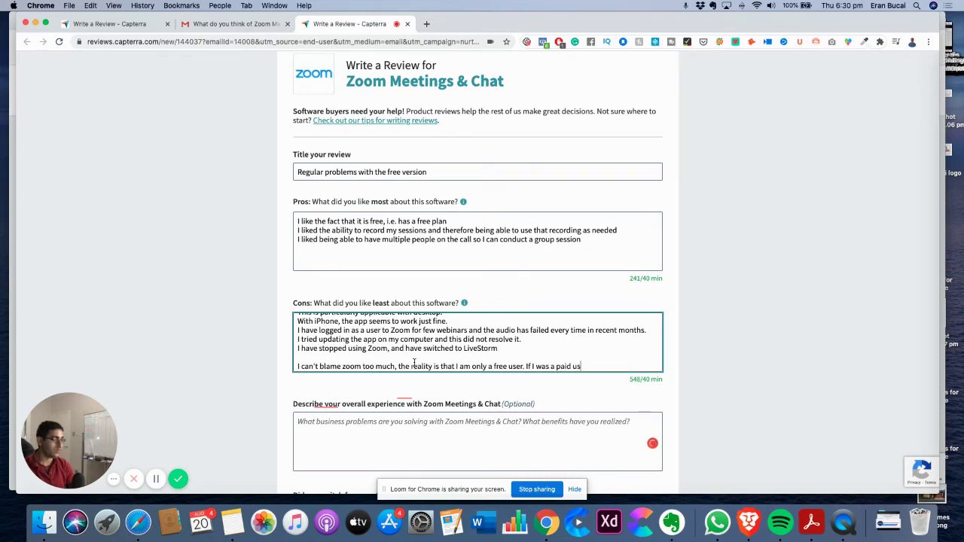
pyautogui.write('er, I would have bothere')
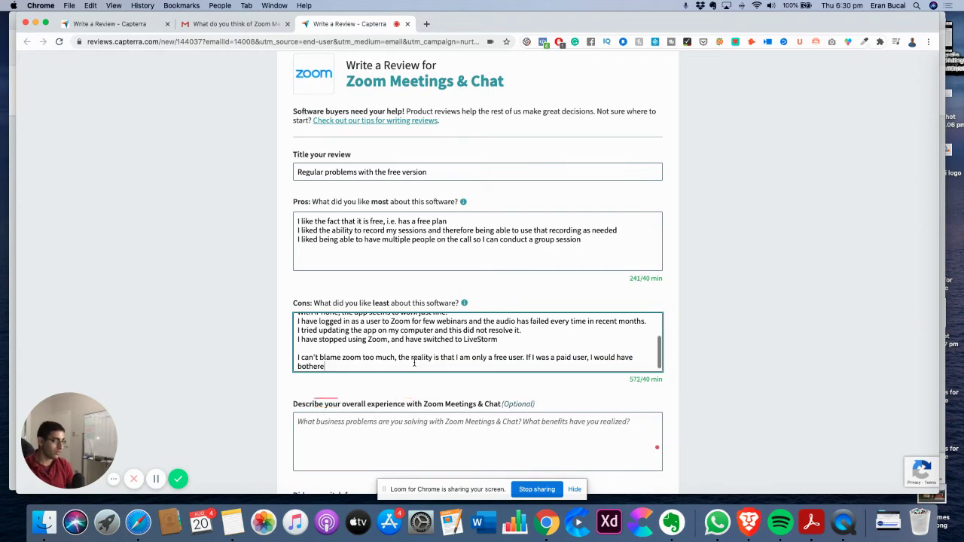
pyautogui.write('d support')
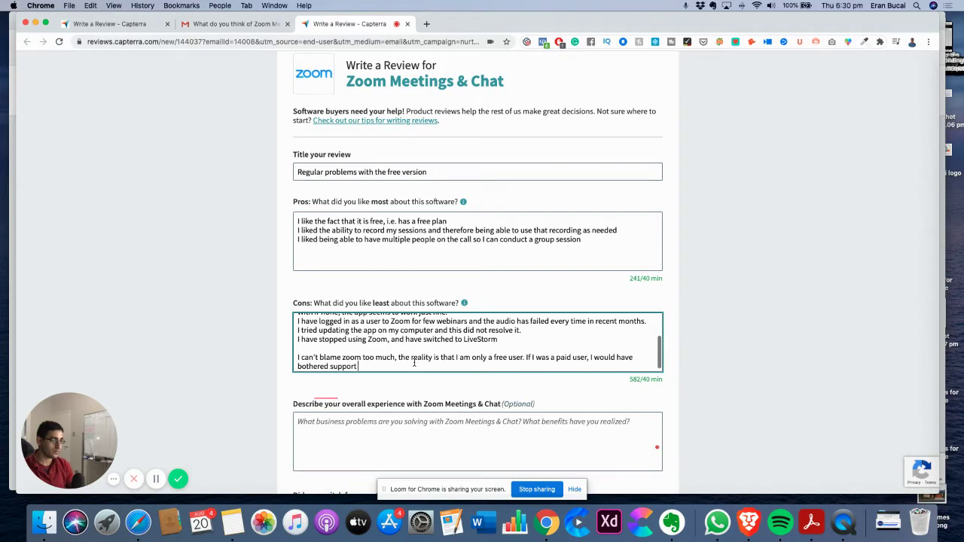
pyautogui.write('and try')
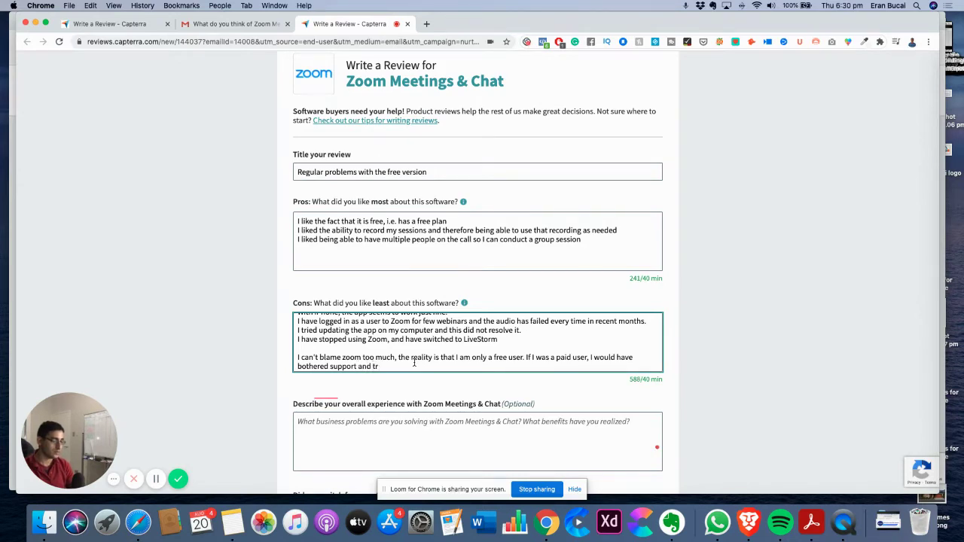
pyautogui.write('ed h')
pyautogui.write('arder to resolve it.')
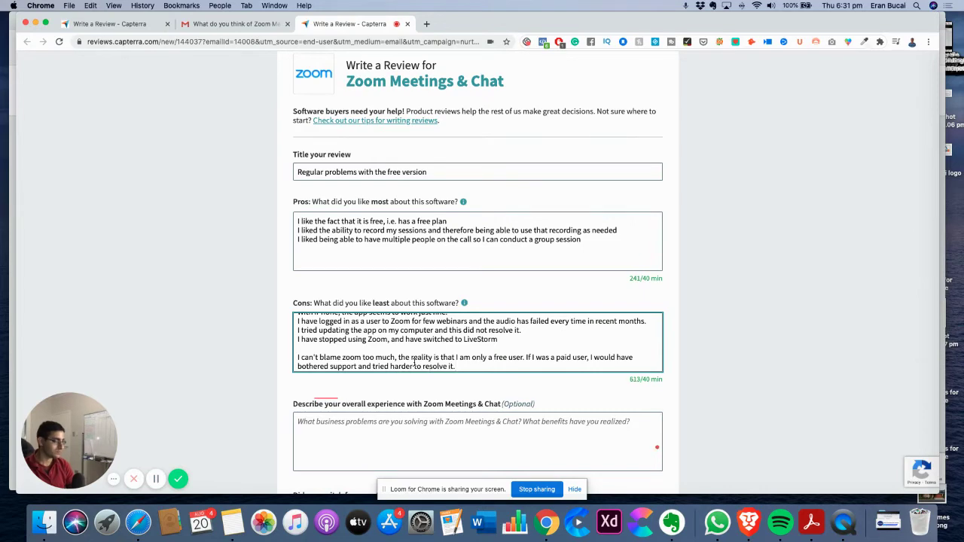
pyautogui.press('Return')
pyautogui.press('Return')
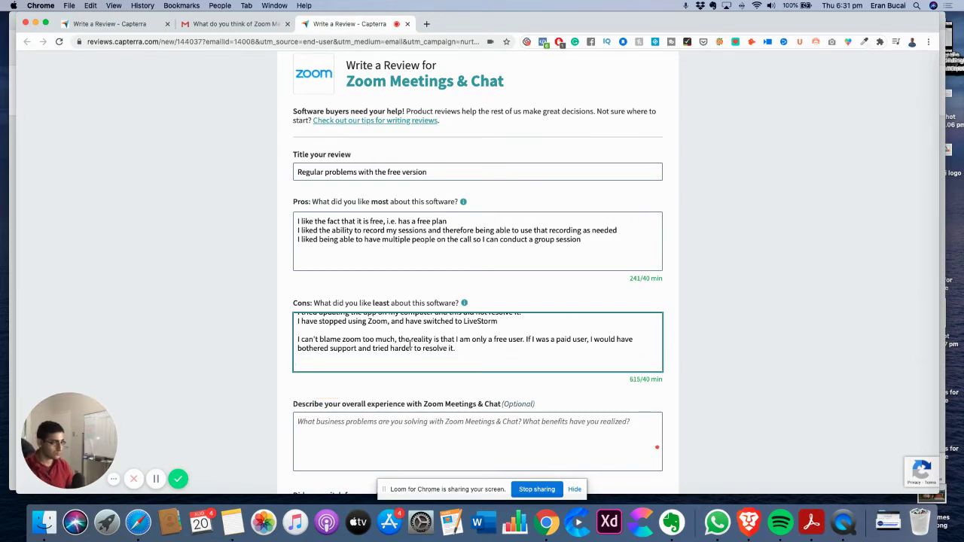
pyautogui.write('Note that I tried 6 others tools and zoom was the best of them ')
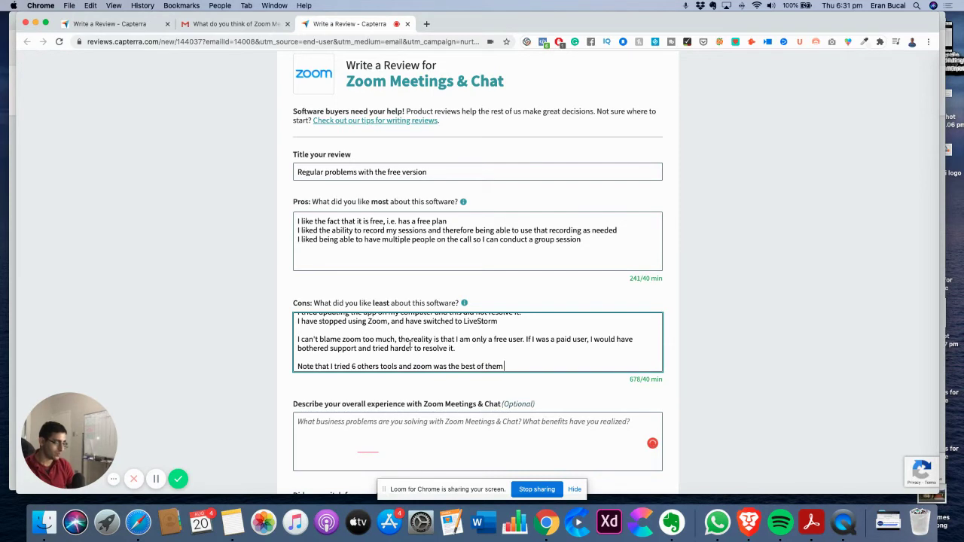
pyautogui.write('all, with the exception of LiveStorm in terms of my use-case.')
# Answer No to whether Zoom replaced a previous product.
pyautogui.scroll(1, 402, 350)
pyautogui.scroll(3, 403, 350)
pyautogui.scroll(-2, 402, 350)
pyautogui.scroll(-2, 403, 350)
pyautogui.scroll(-2, 403, 350)
pyautogui.scroll(-1, 402, 351)
pyautogui.click(451, 422)
pyautogui.scroll(-1, 452, 422)
pyautogui.scroll(-1, 452, 420)
pyautogui.scroll(-2, 454, 420)
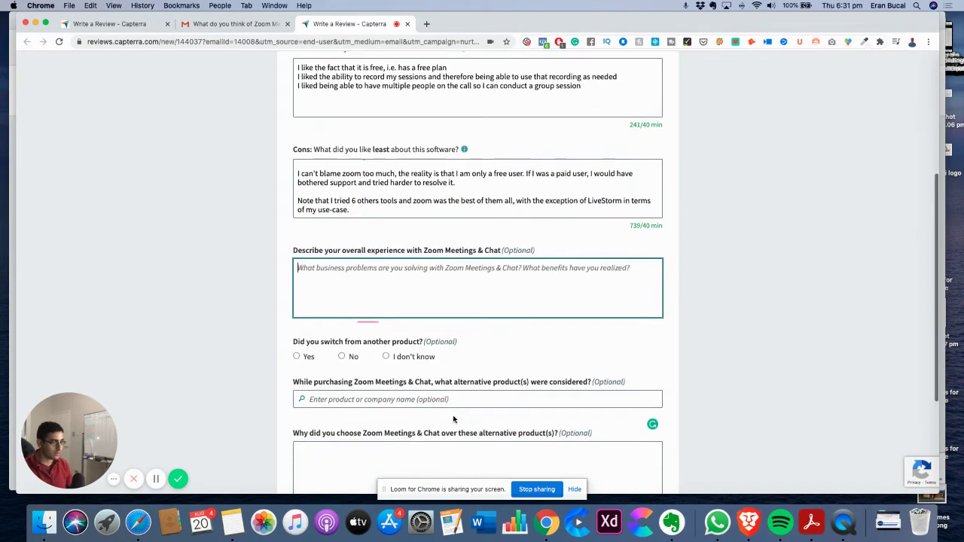
pyautogui.click(342, 355)
# Enter LiveStorm as the alternative product considered.
pyautogui.scroll(-2, 342, 356)
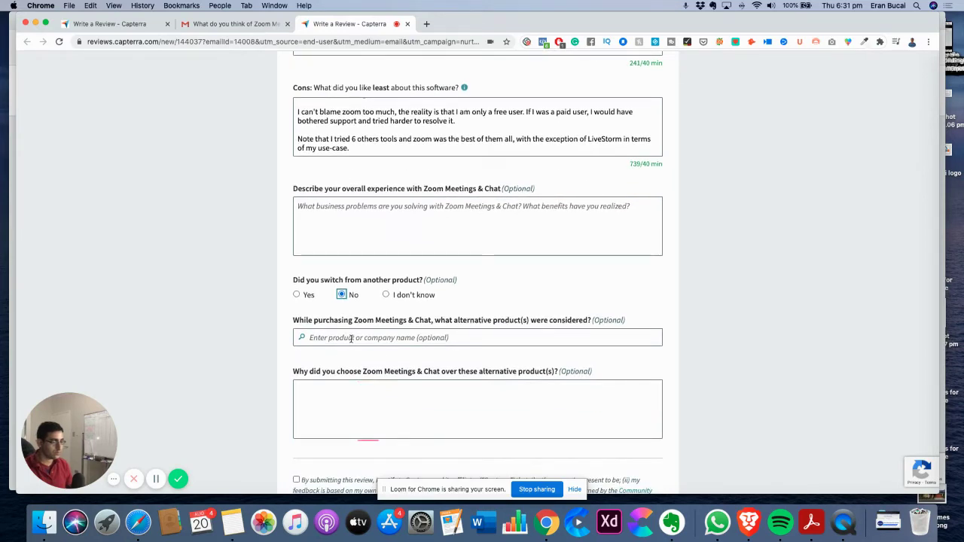
pyautogui.click(351, 339)
pyautogui.write('LiveStrom')
pyautogui.press('BackSpace')
pyautogui.press('BackSpace')
pyautogui.press('BackSpace')
pyautogui.write('orm')
pyautogui.scroll(-2, 365, 341)
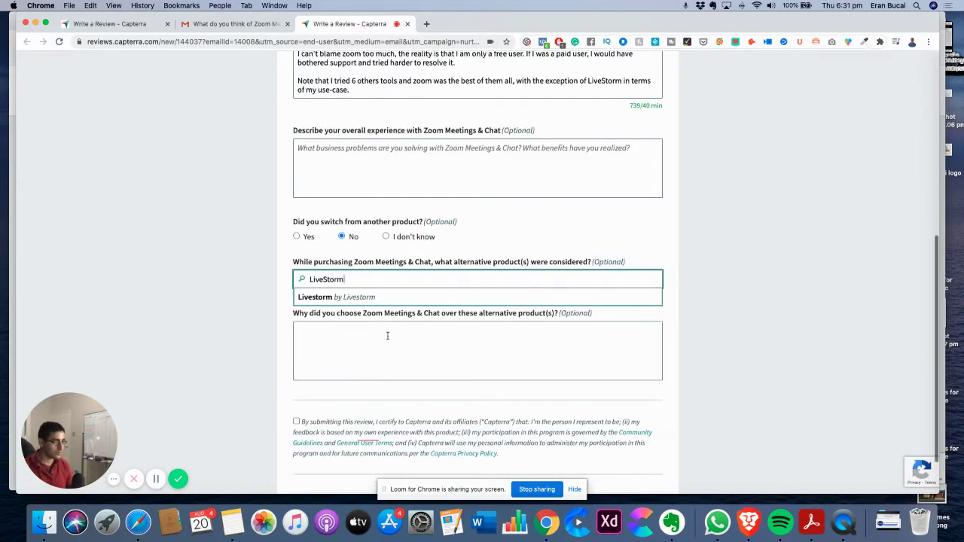
pyautogui.click(388, 336)
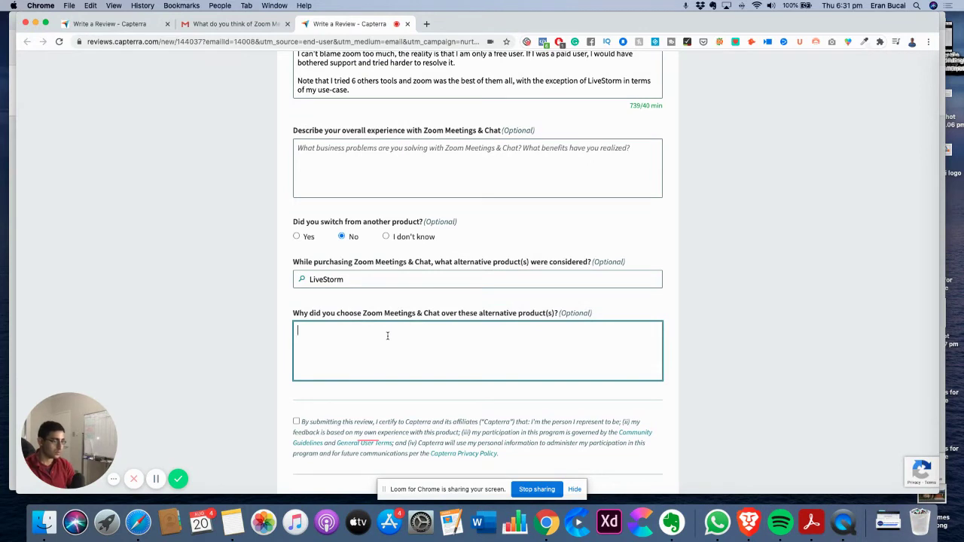
# Write that Zoom was most popular, worked 2+ years, but has failed since Covid hit.
pyautogui.write('Zoom was the most popular one and I have used it successful')
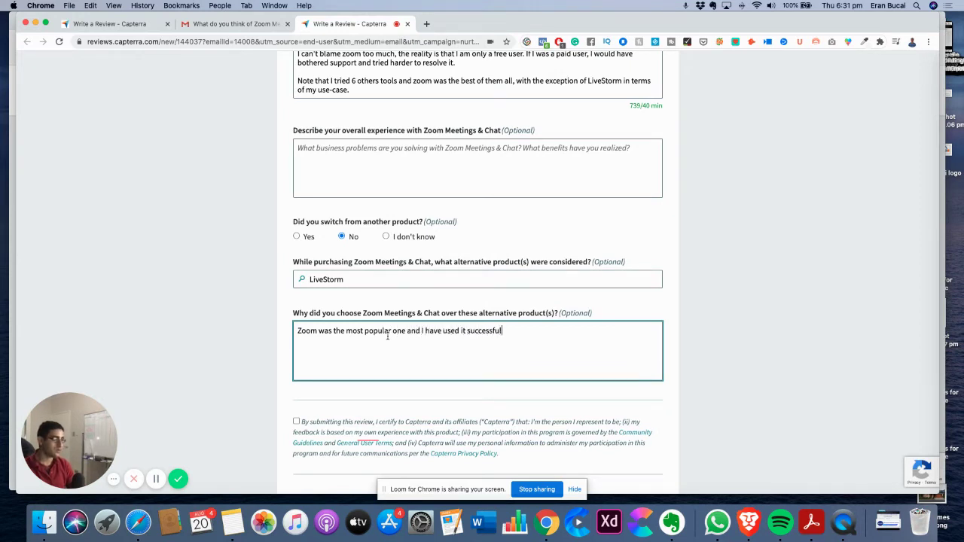
pyautogui.write('for the last')
pyautogui.write(' coupl')
pyautogui.press('BackSpace')
pyautogui.press('BackSpace')
pyautogui.press('BackSpace')
pyautogui.write('+ years, except for it f')
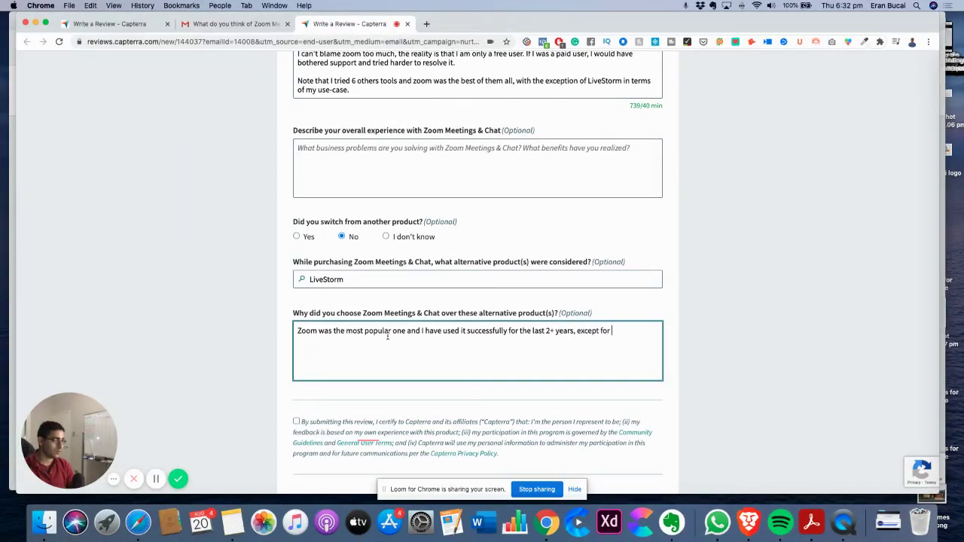
pyautogui.write('ailing in recent months since')
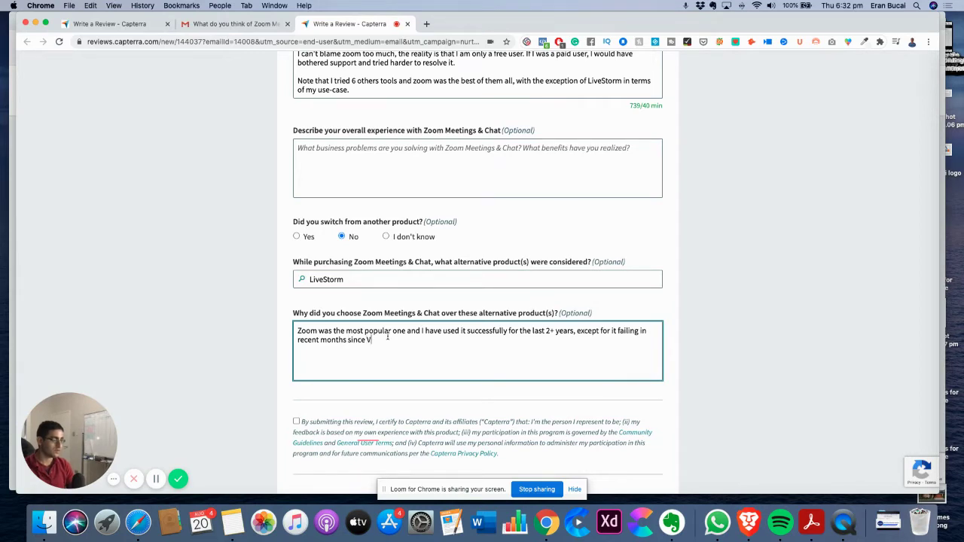
pyautogui.write(' Covid hi')
pyautogui.write('t. I am assu')
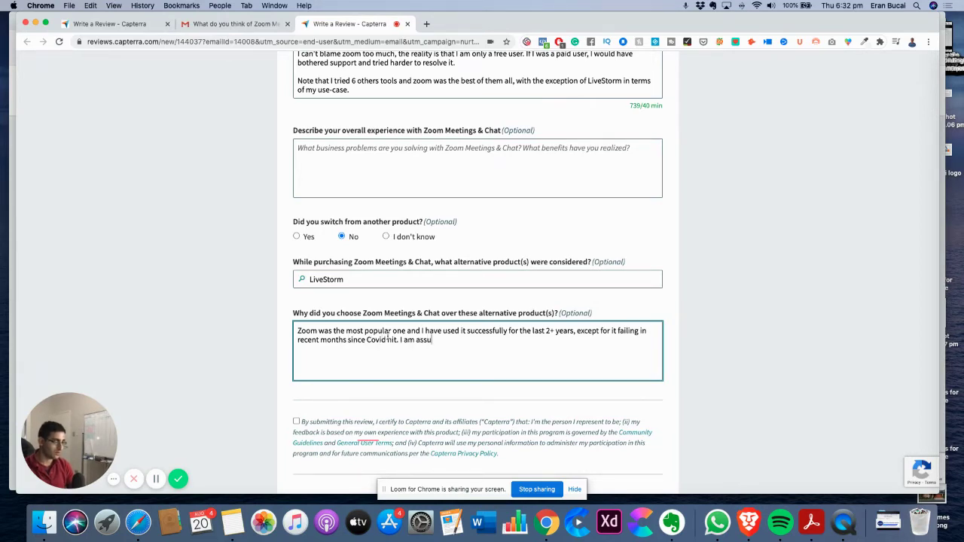
pyautogui.write('ming they have o')
pyautogui.write('verload on their server because o')
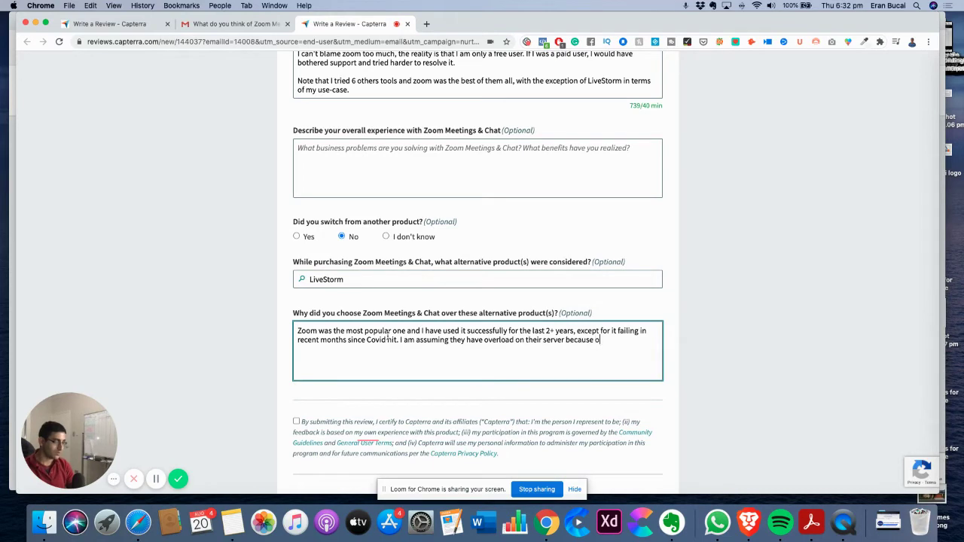
pyautogui.write('f the usa')
pyautogui.write('ge, but that is only m')
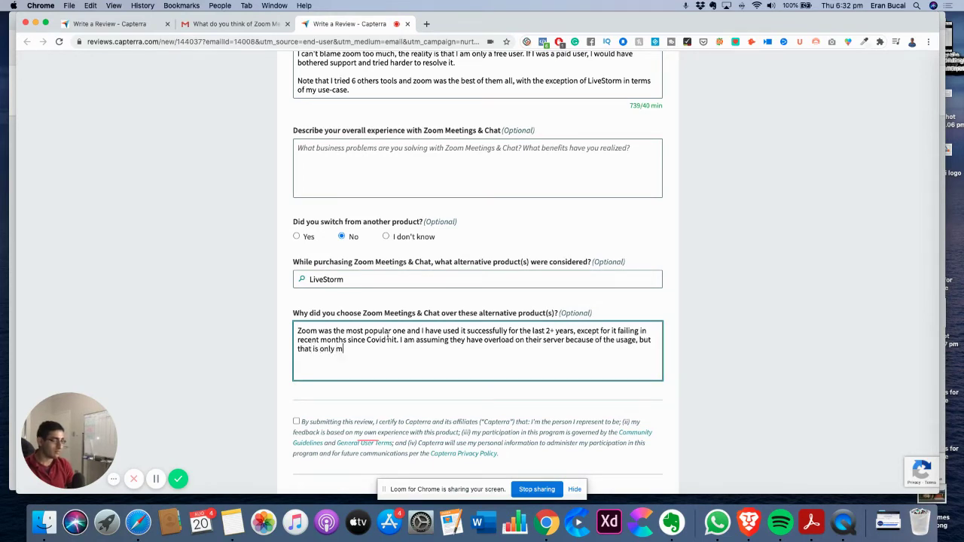
pyautogui.write('y guess.')
# Certify the Zoom Meetings & Chat review as my own experience, submit it, and return to Gmail.
pyautogui.scroll(-3, 303, 342)
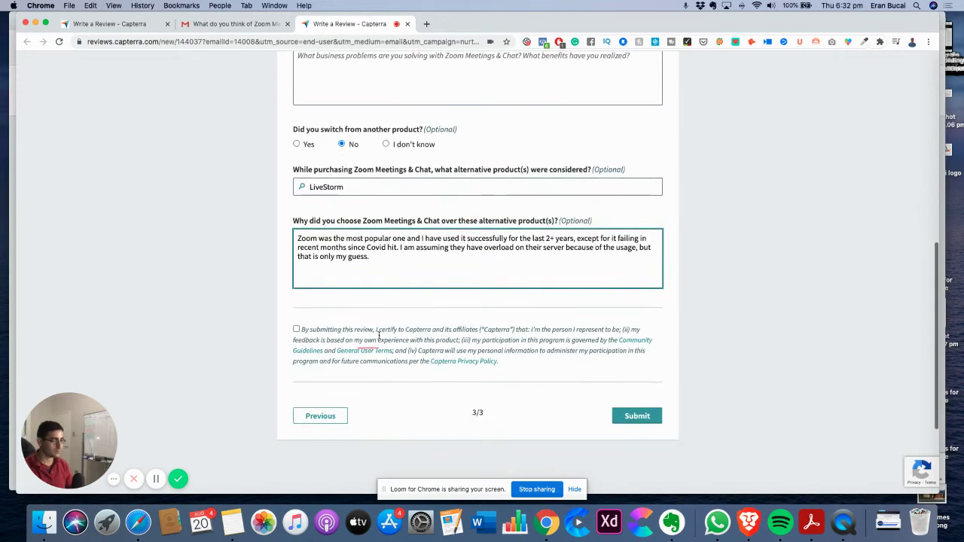
pyautogui.click(296, 329)
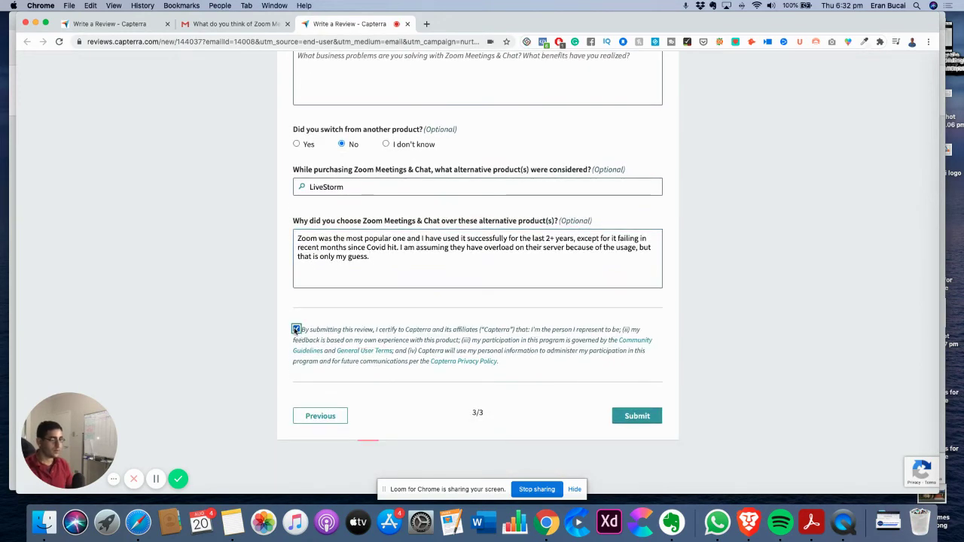
pyautogui.click(648, 419)
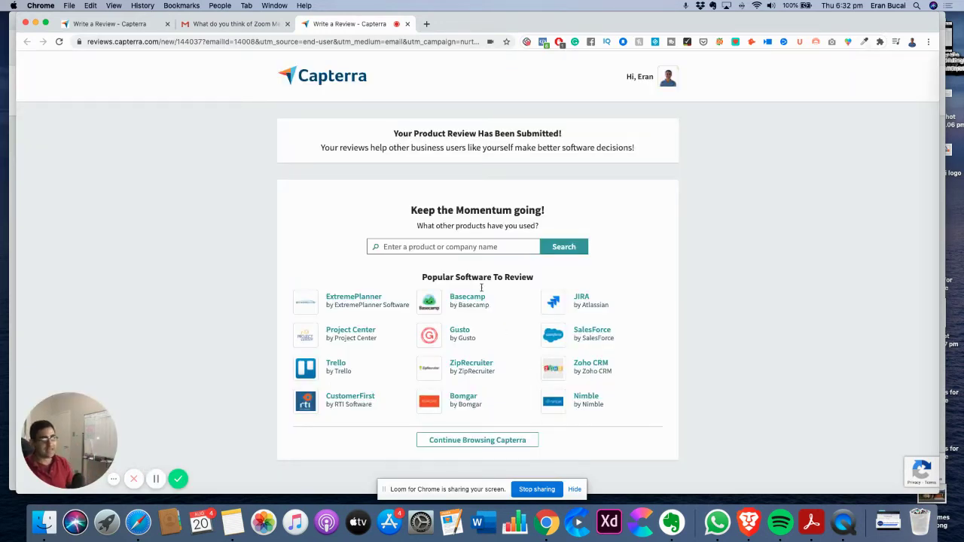
pyautogui.click(237, 25)
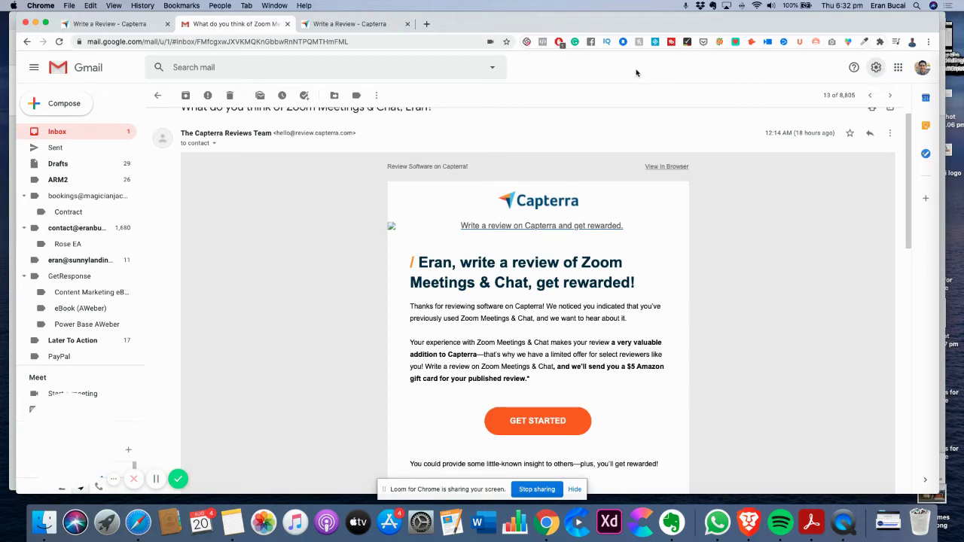
# Go to Gmail's full settings on the Accounts and Import page.
pyautogui.click(876, 67)
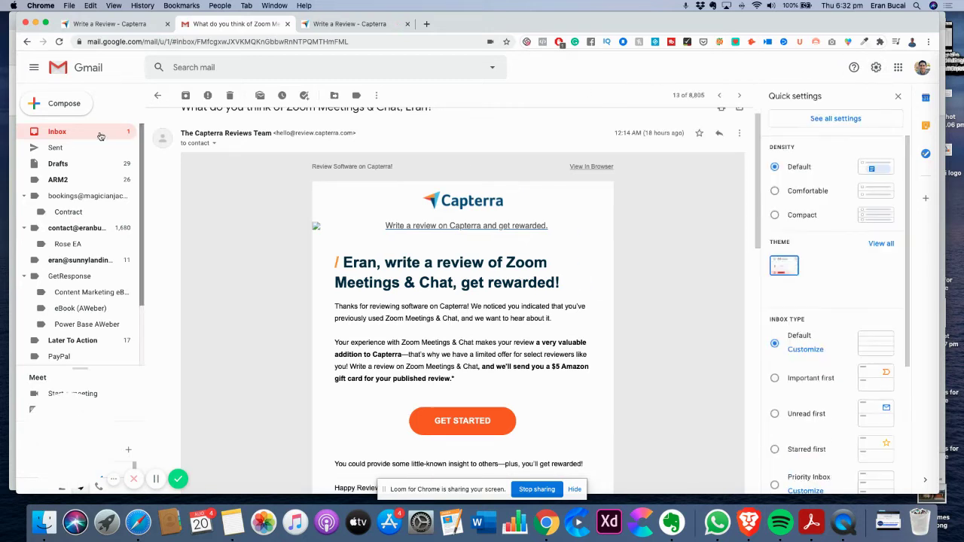
pyautogui.click(836, 118)
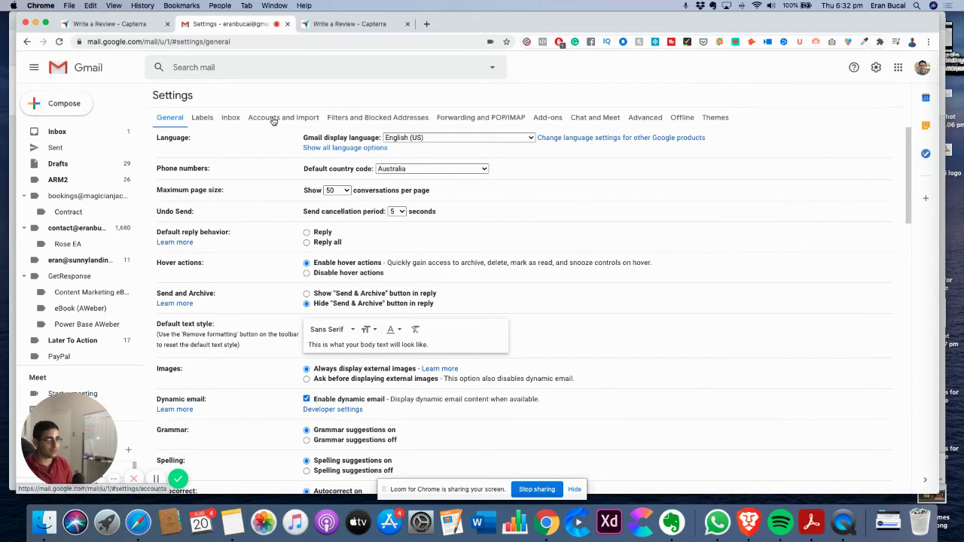
pyautogui.click(272, 121)
# Run 'Check mail now' for each linked external mail account.
pyautogui.scroll(-3, 423, 202)
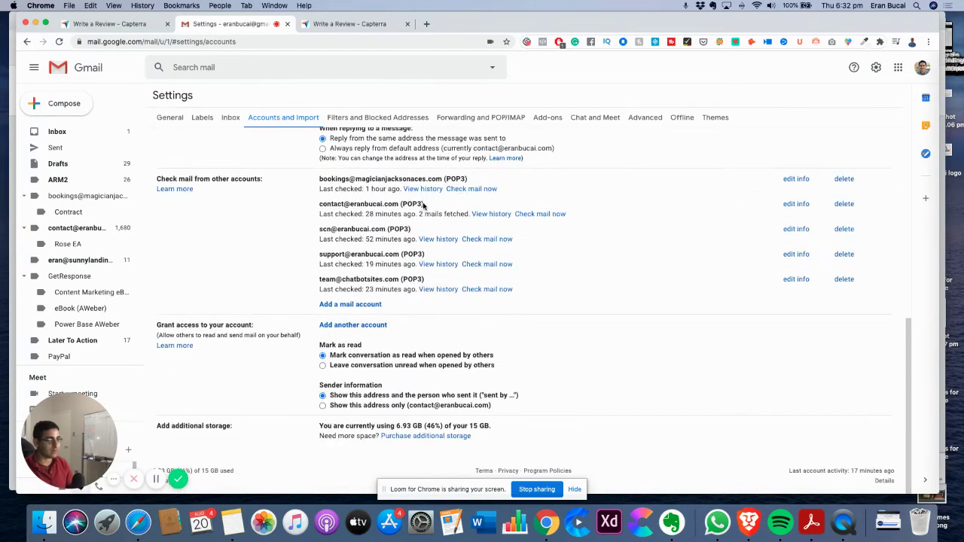
pyautogui.click(471, 189)
pyautogui.click(540, 214)
pyautogui.click(497, 240)
pyautogui.click(490, 264)
pyautogui.click(490, 289)
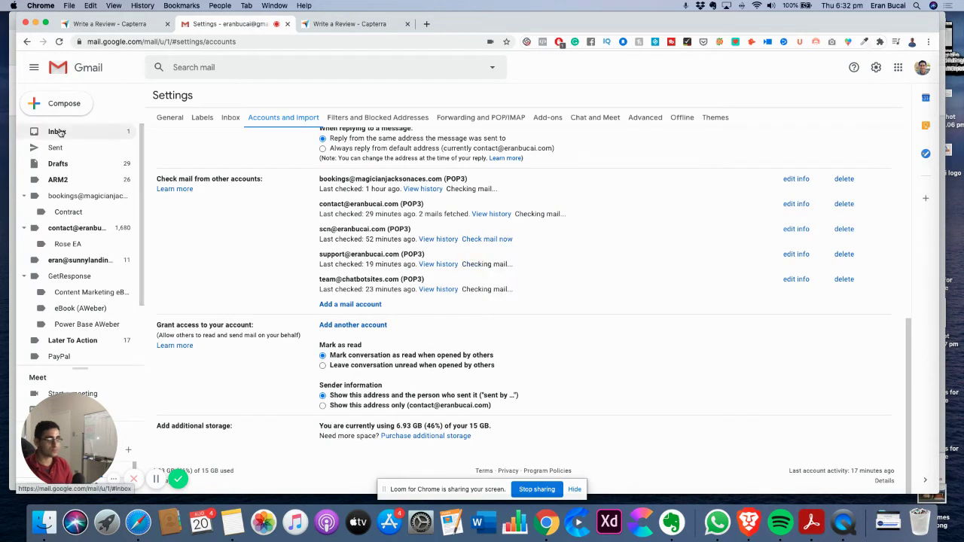
pyautogui.click(57, 132)
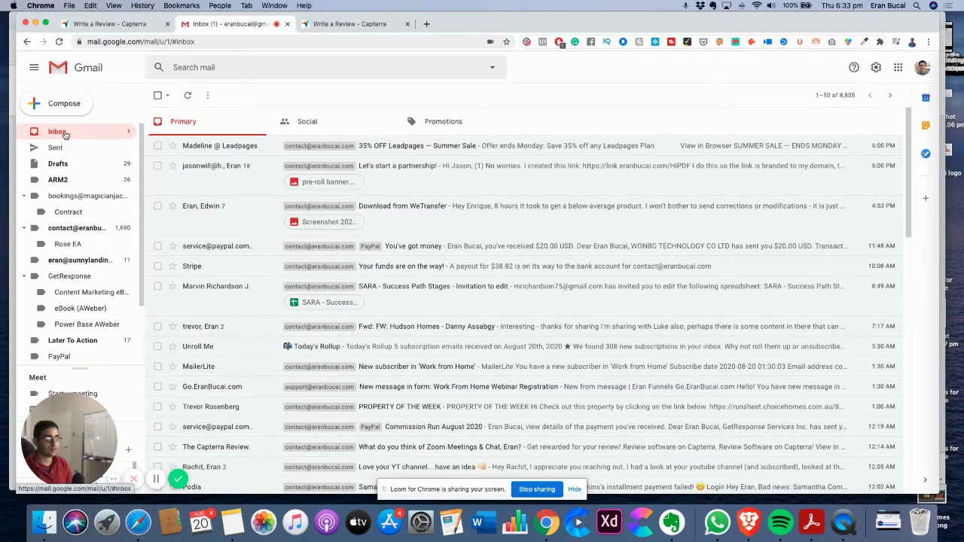
# Refresh the inbox and open the 'Thank you for submitting a review on Capterra' email.
pyautogui.click(66, 134)
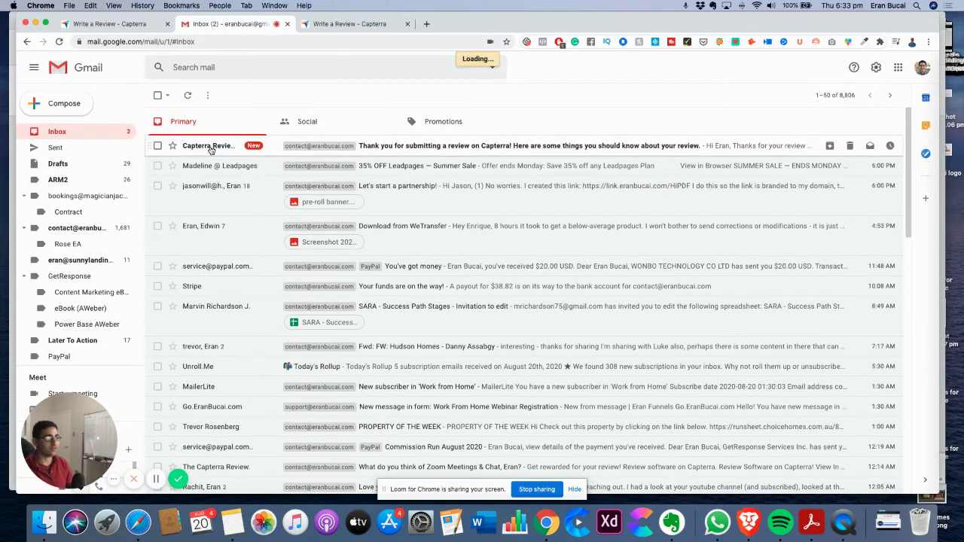
pyautogui.click(211, 147)
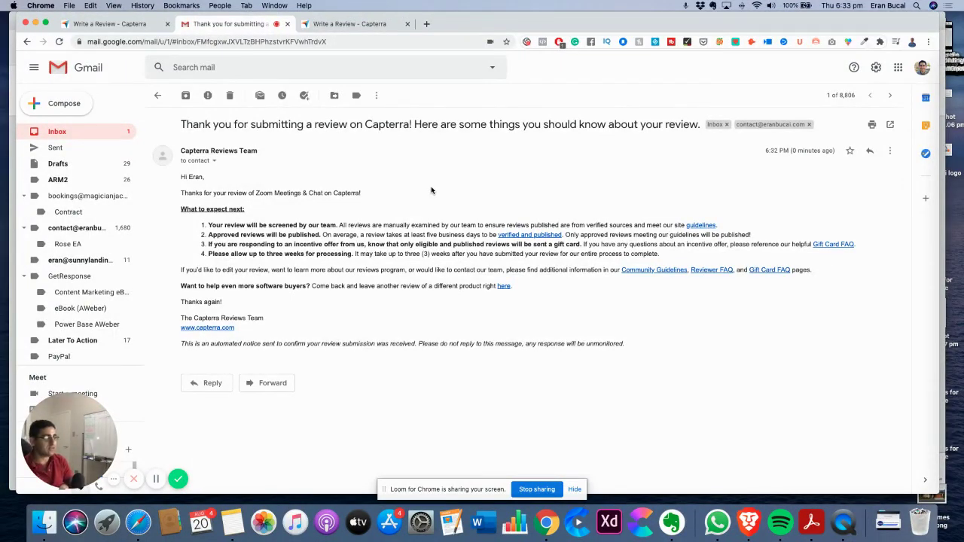
# Open the guidelines, 'verified and published' and Gift Card FAQ links in tabs, then show sender details.
pyautogui.click(708, 226)
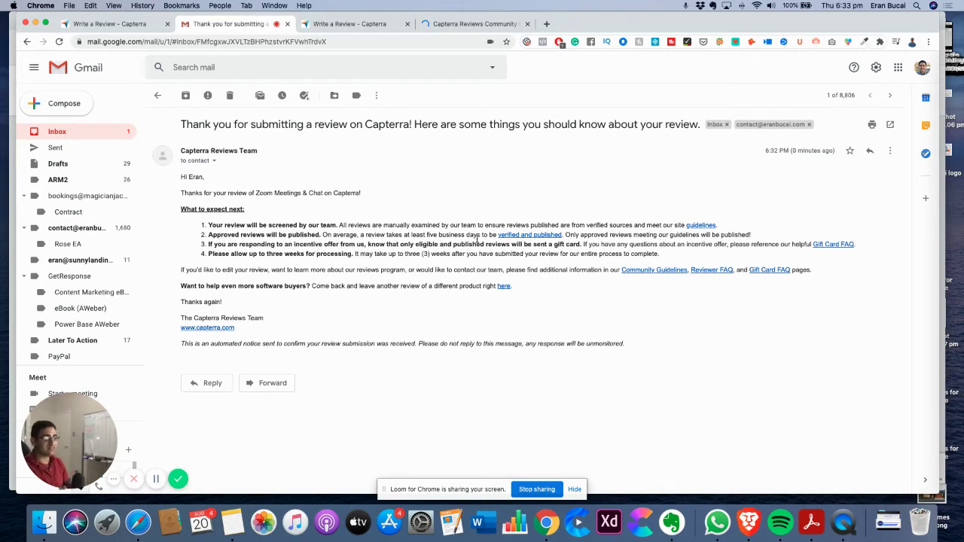
pyautogui.keyDown('super'); pyautogui.click(527, 239); pyautogui.keyUp('super')
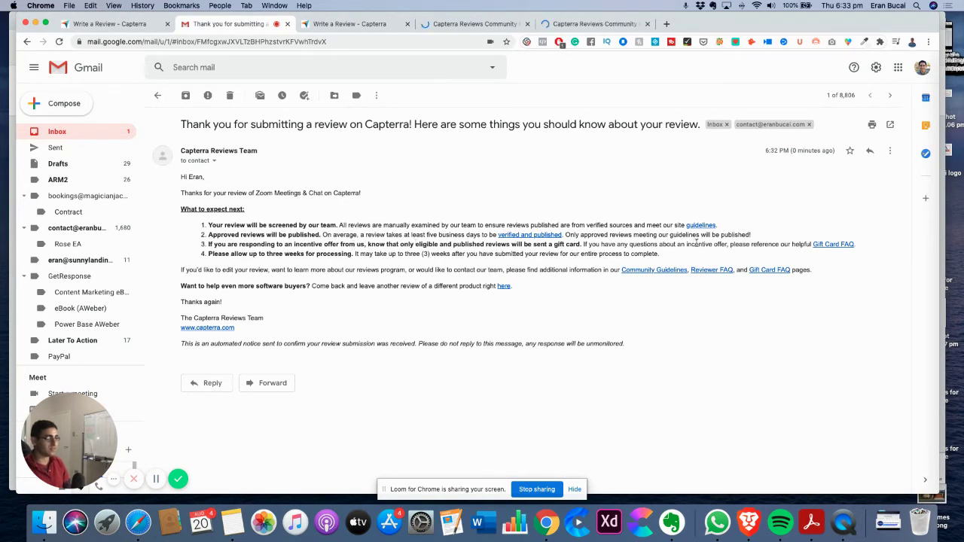
pyautogui.click(832, 247)
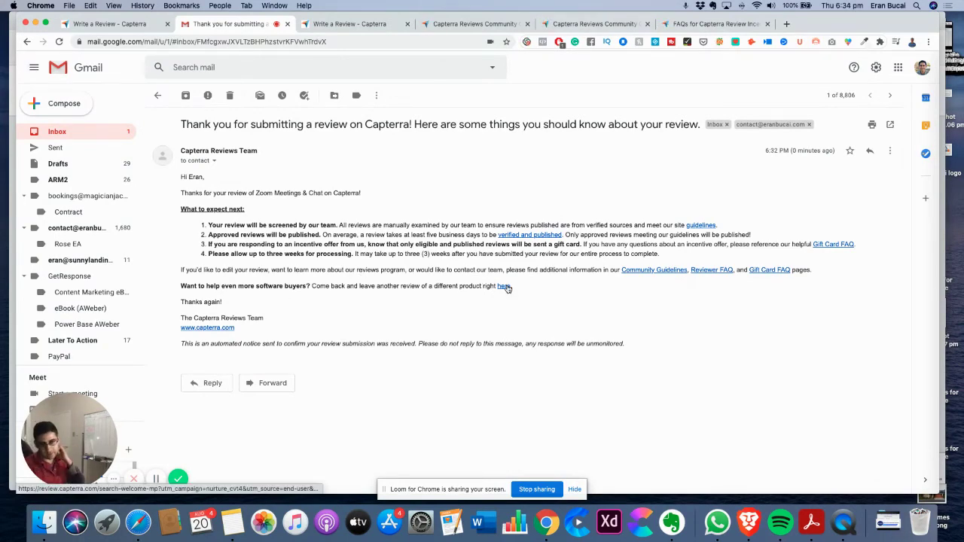
pyautogui.click(213, 161)
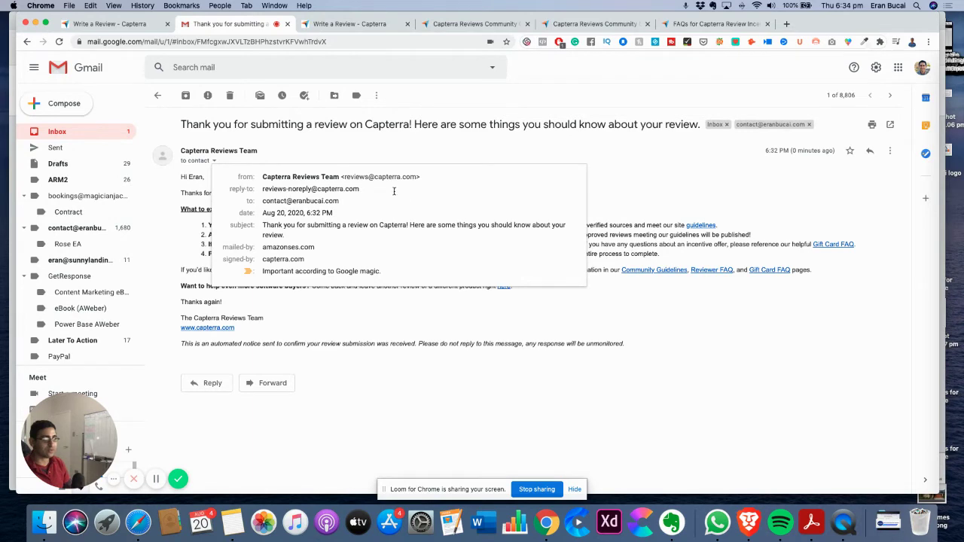
# Select the reply-to address, then dismiss the sender details popup.
pyautogui.press('Tab')
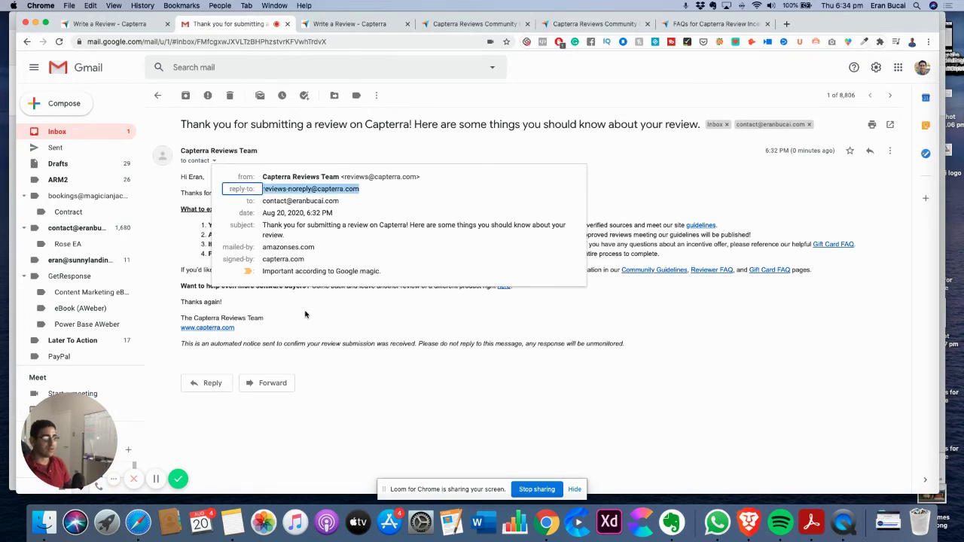
pyautogui.click(305, 315)
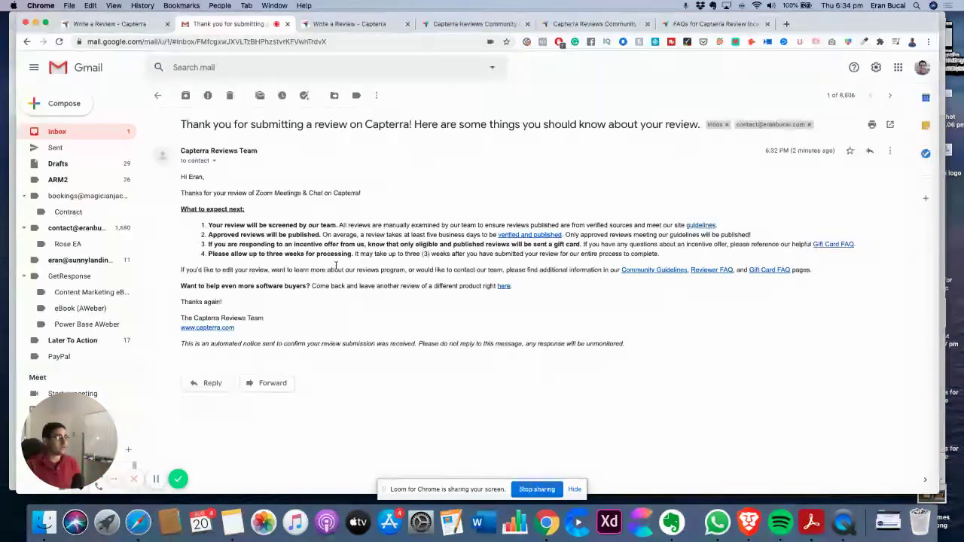
# Switch back to the first 'Write a Review - Capterra' tab for Zoom Meetings & Chat.
pyautogui.click(134, 25)
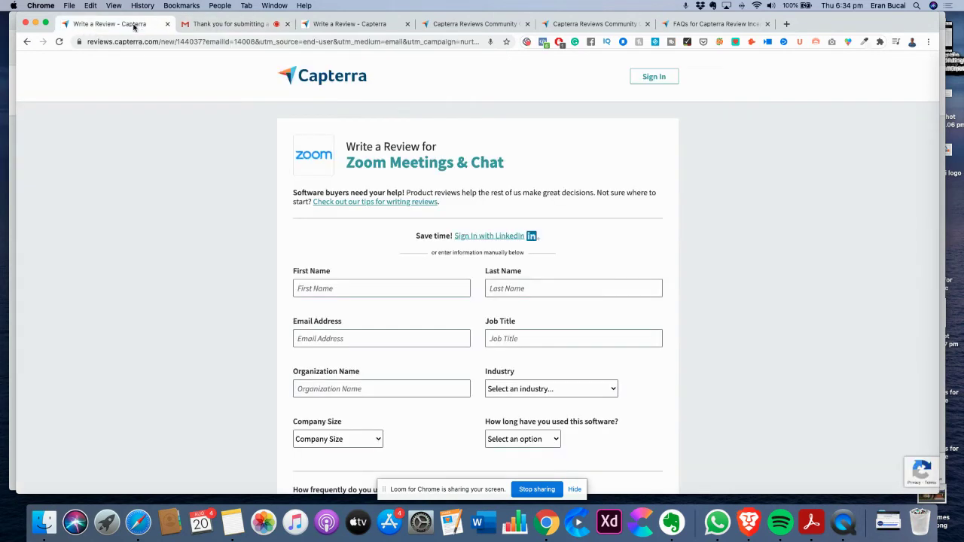